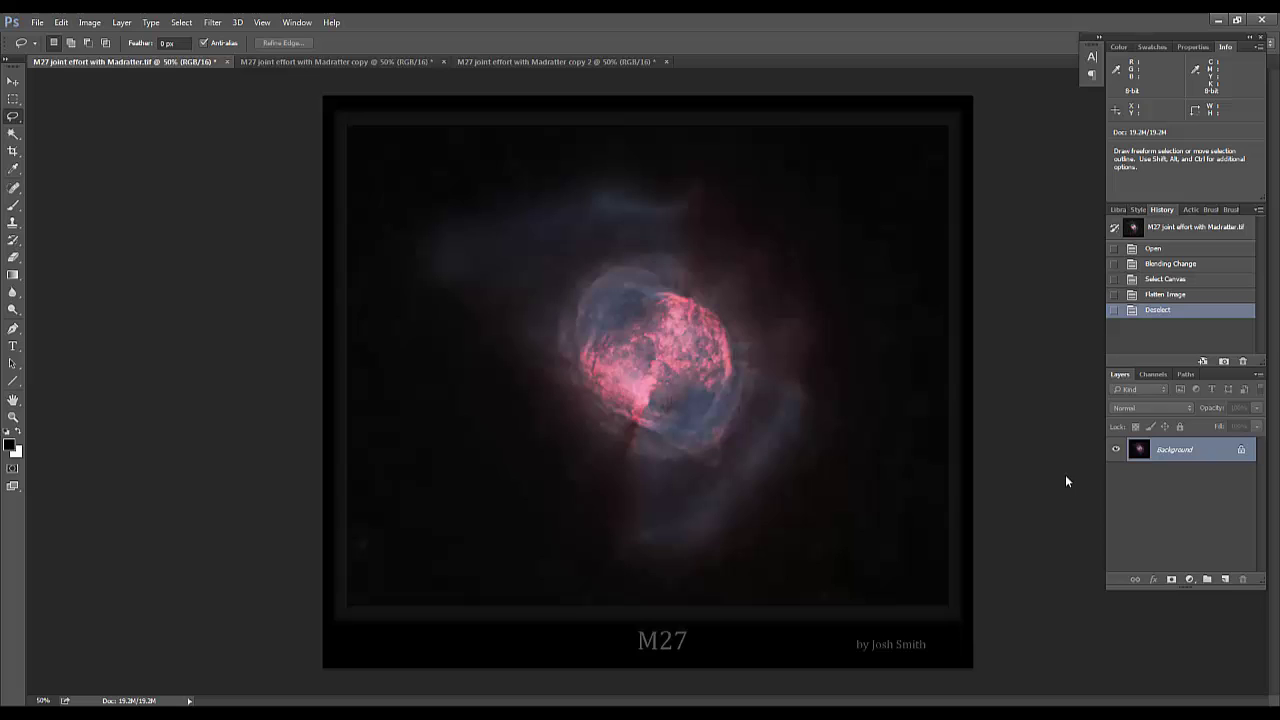
left_click(356, 60)
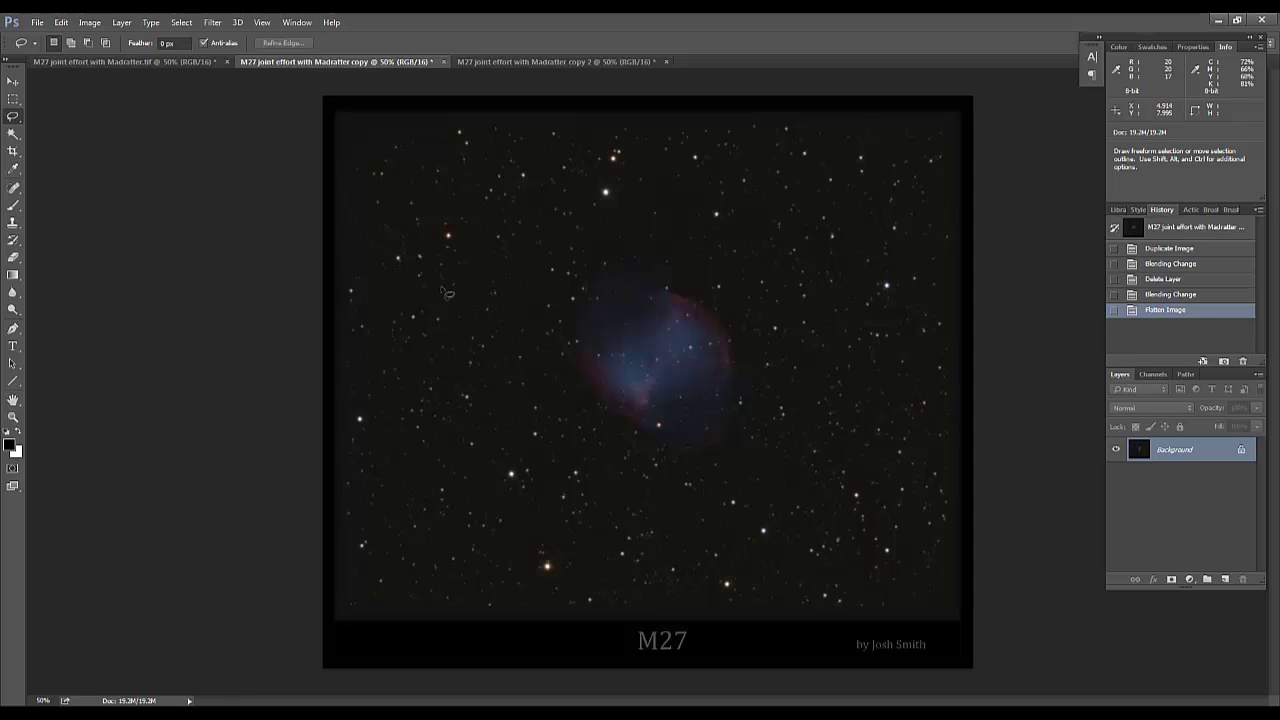
left_click(188, 62)
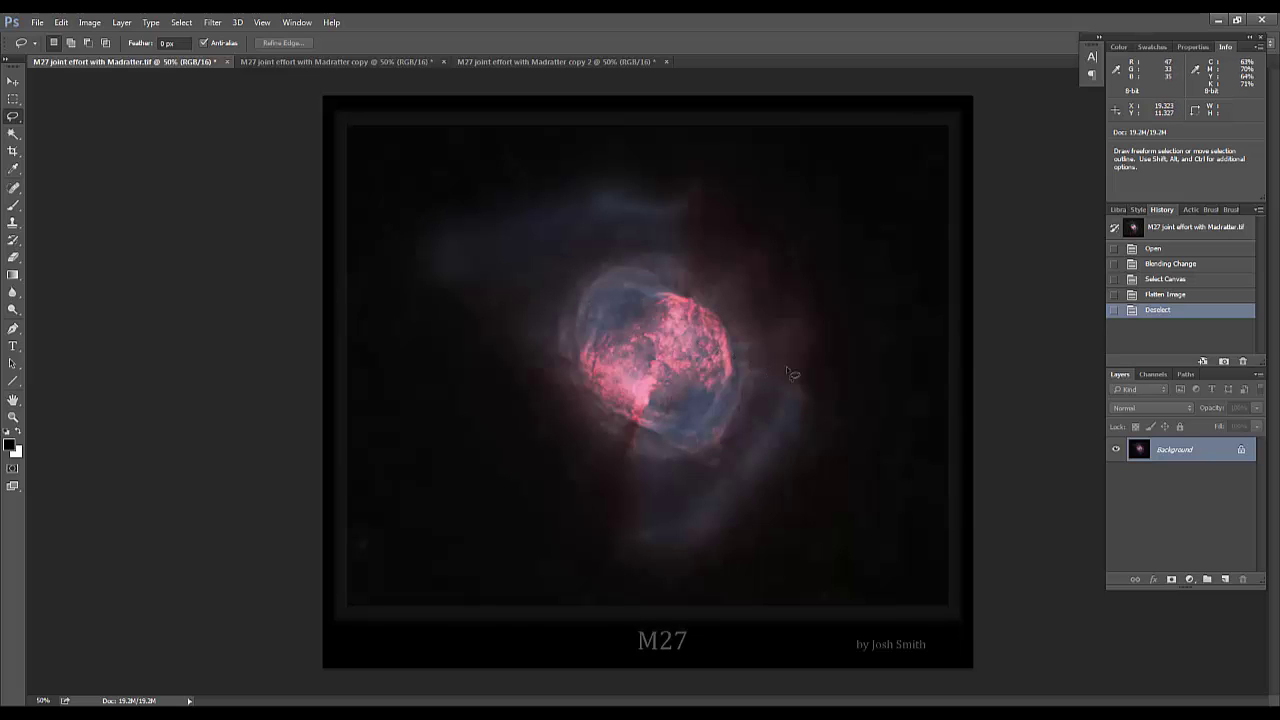
left_click(376, 63)
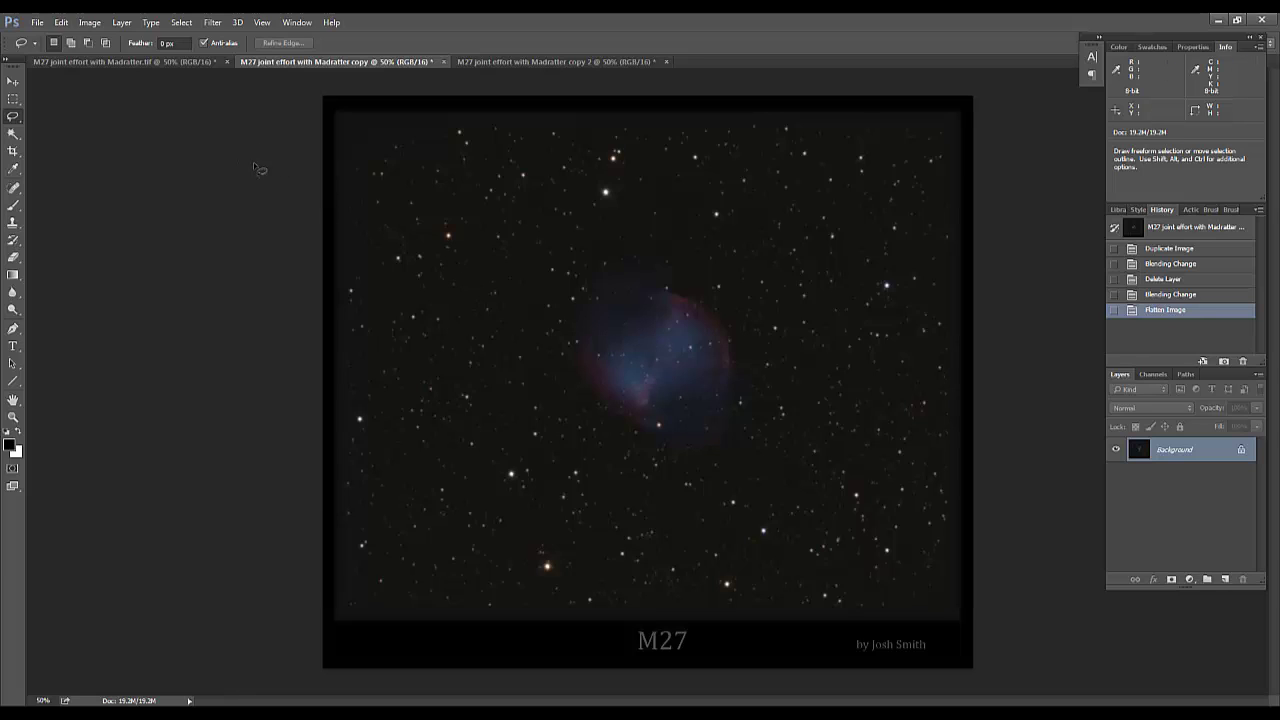
left_click(174, 65)
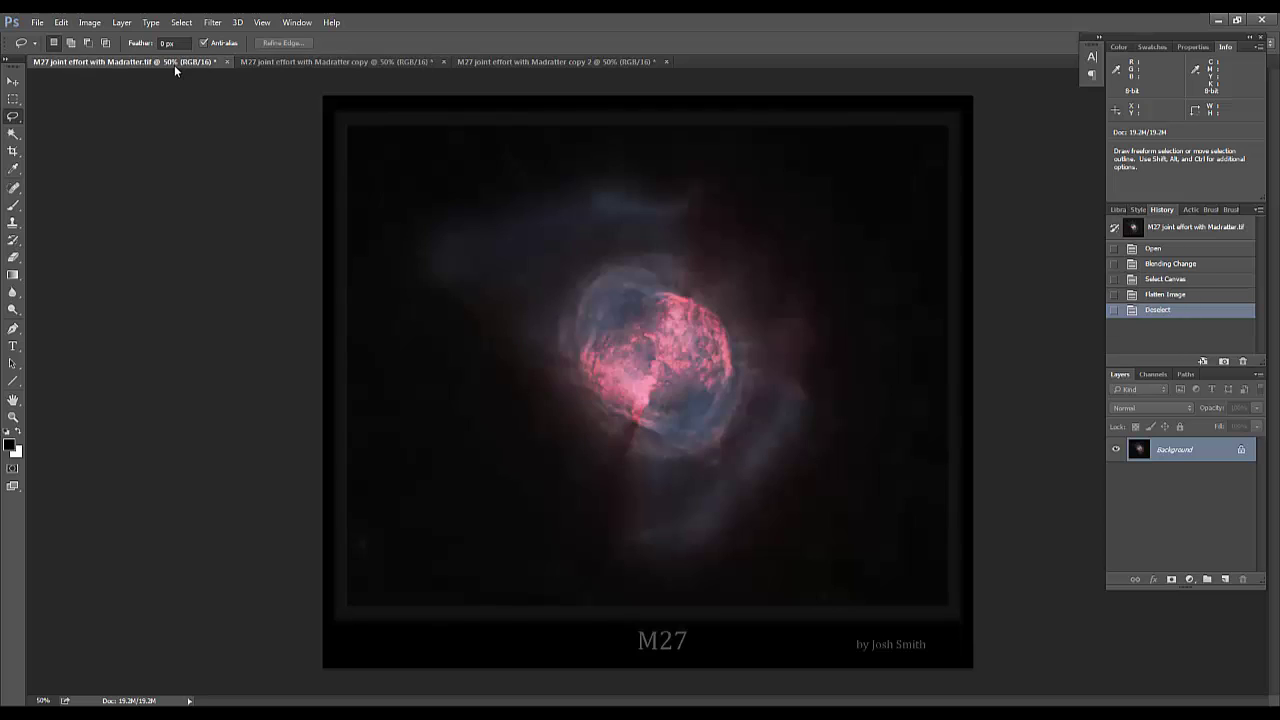
left_click(372, 65)
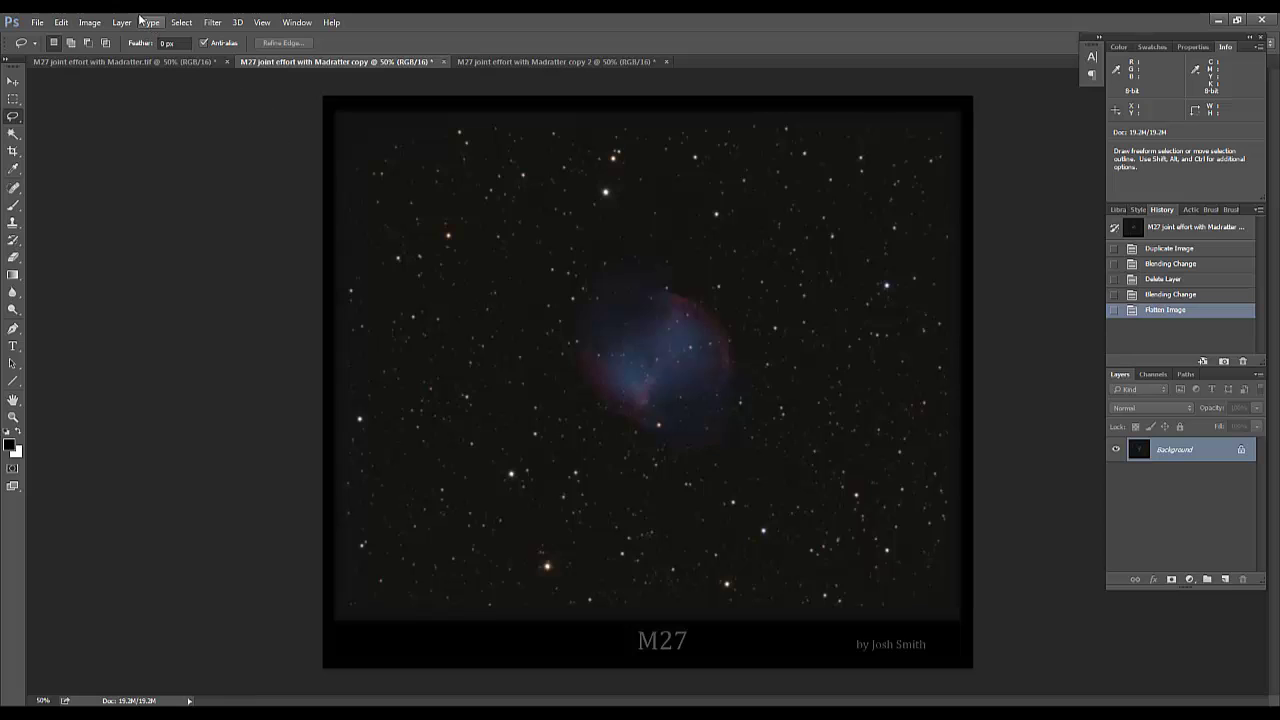
Copy the whole star field into the nebula document as Layer 1, blended in Screen mode
left_click(179, 22)
left_click(190, 34)
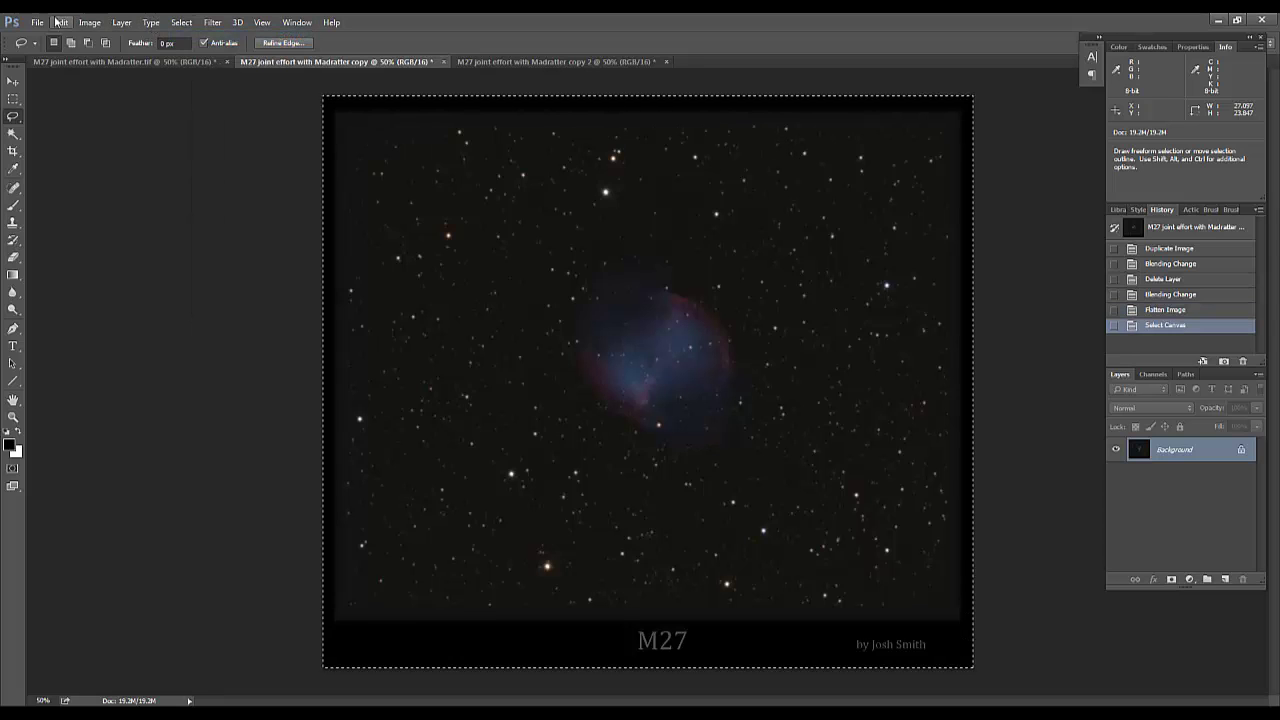
left_click(61, 22)
left_click(107, 113)
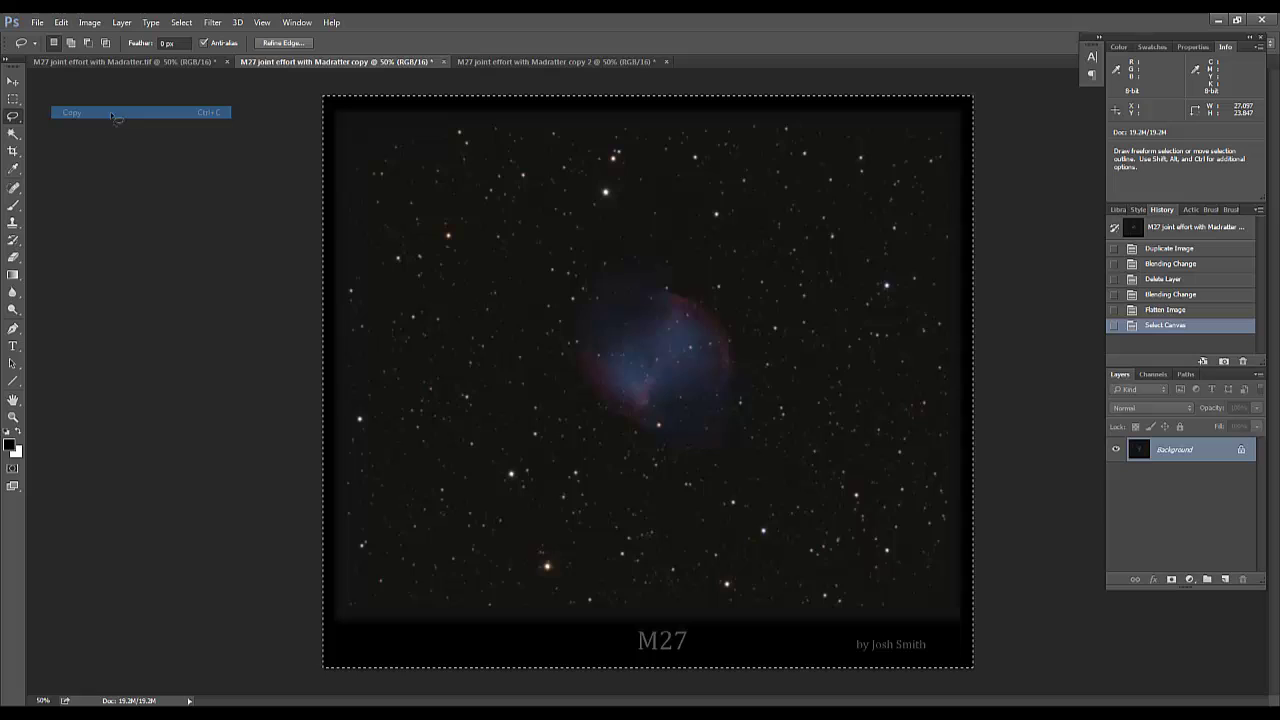
left_click(166, 65)
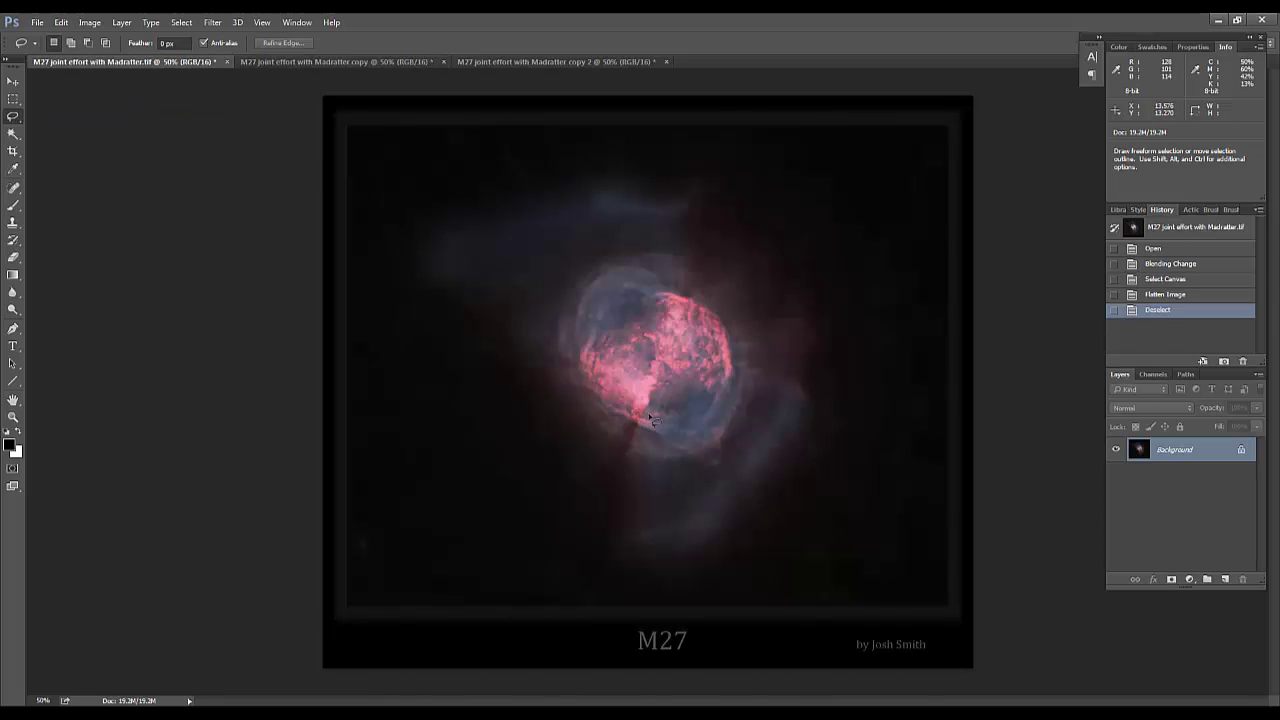
key("ctrl+v")
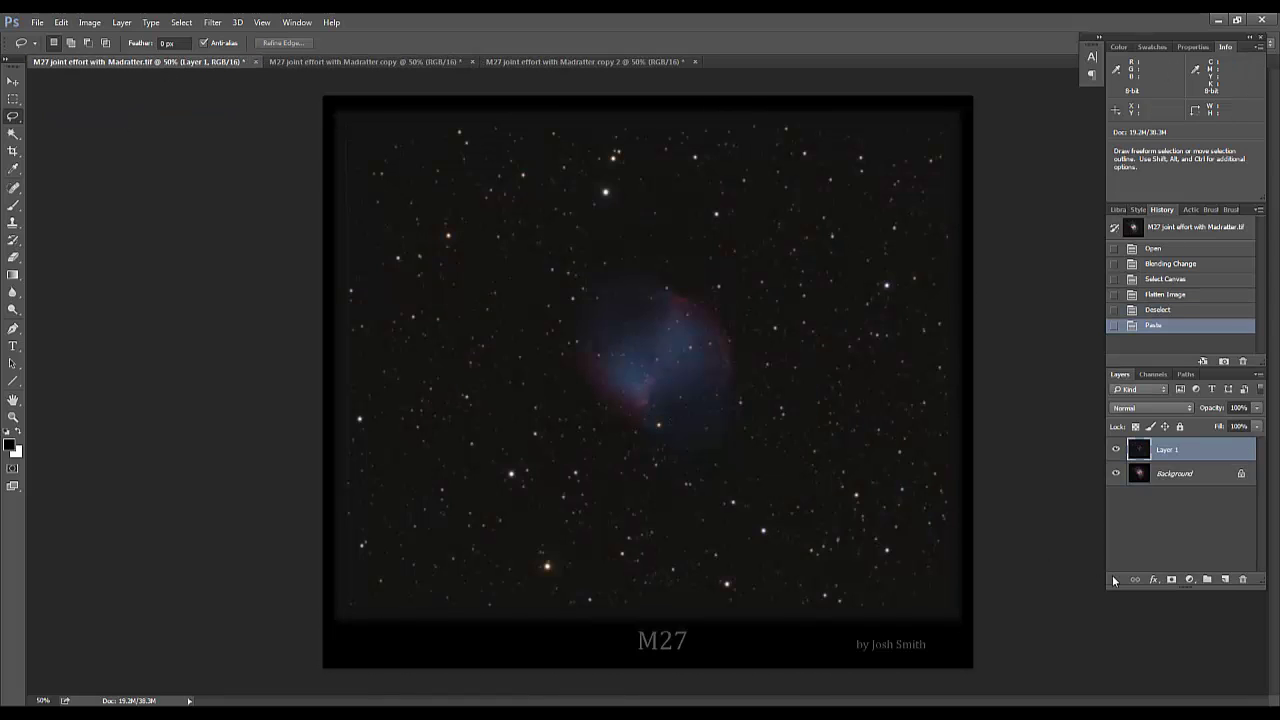
left_click(1158, 409)
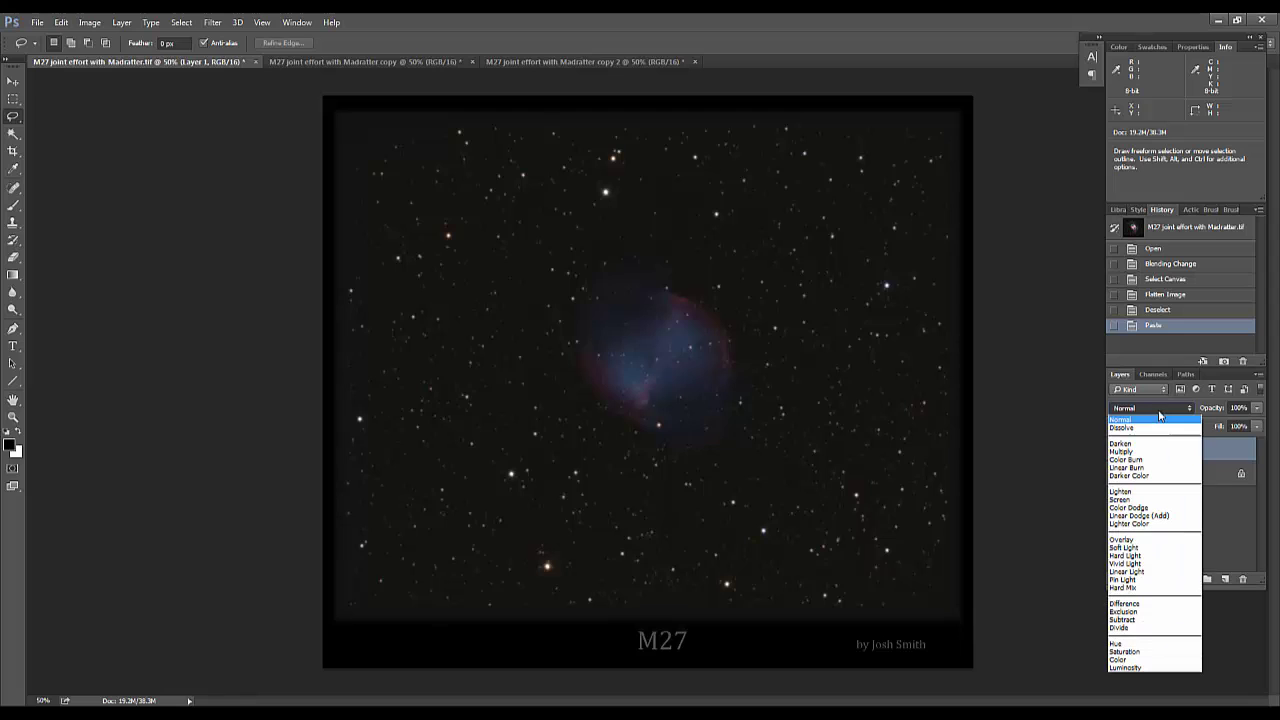
left_click(1143, 500)
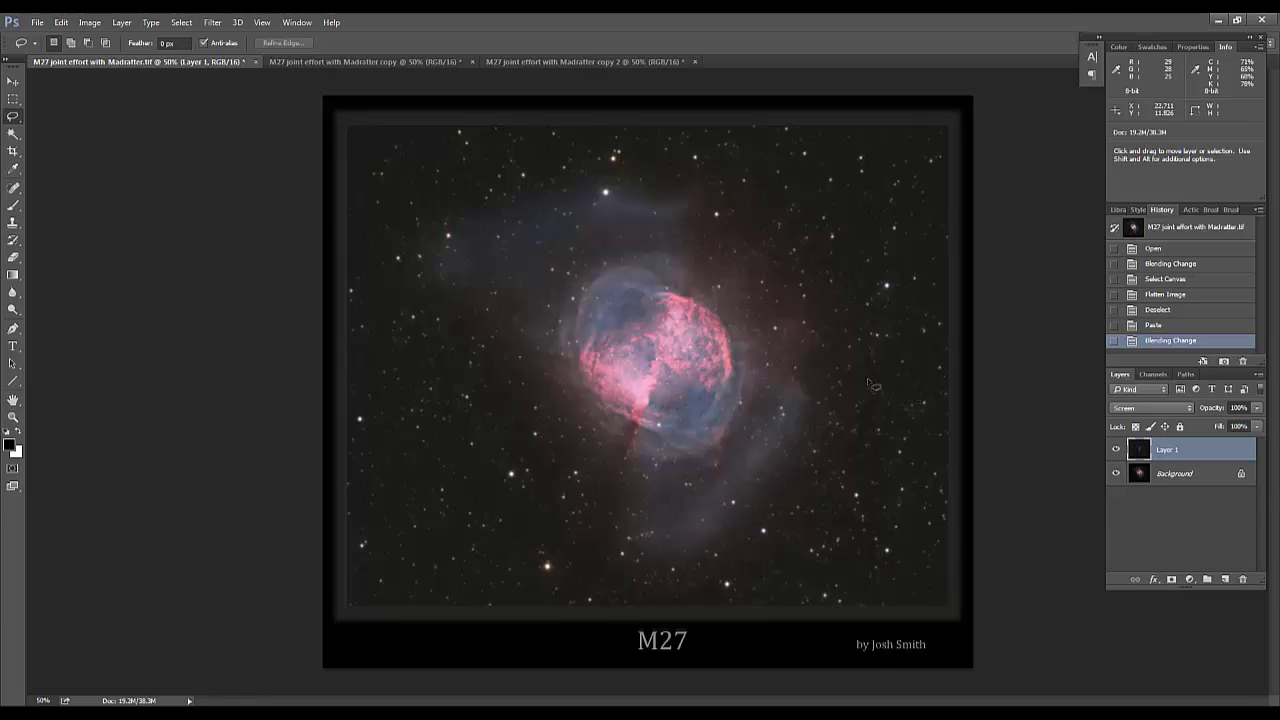
Paste the star field again as Layer 2 and set its blend mode to Soft Light
key("ctrl+v")
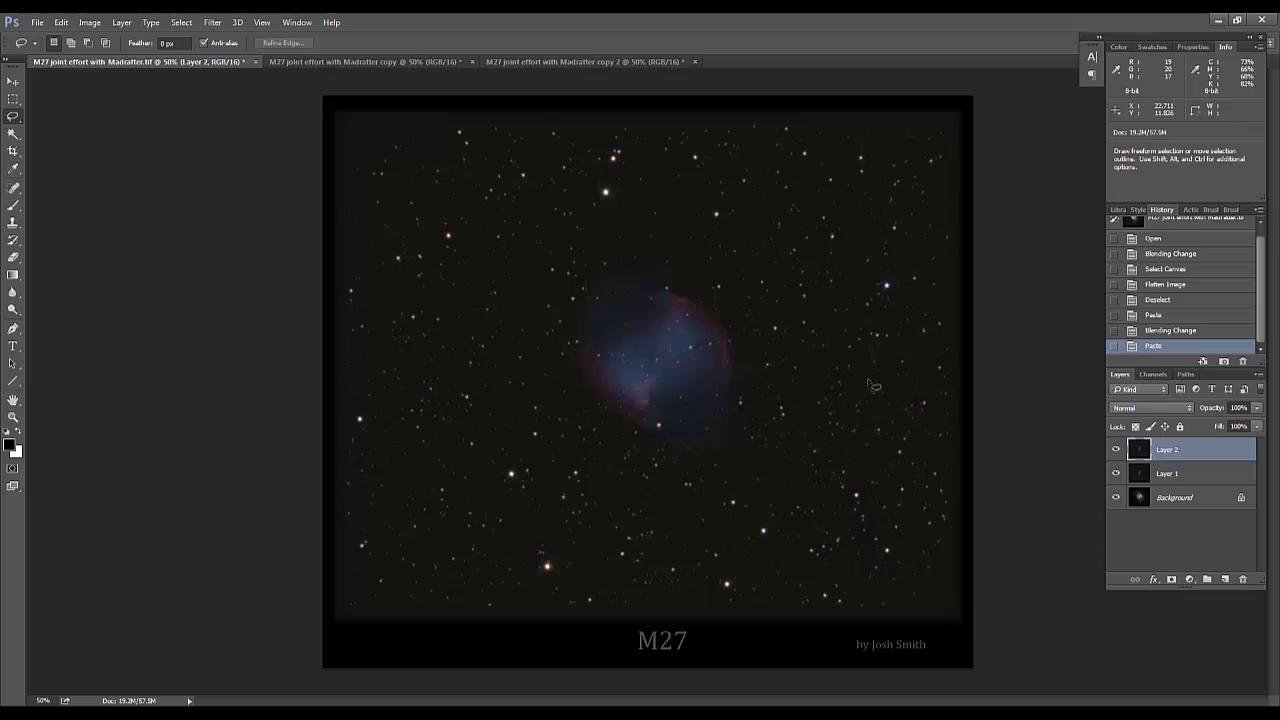
left_click(1135, 410)
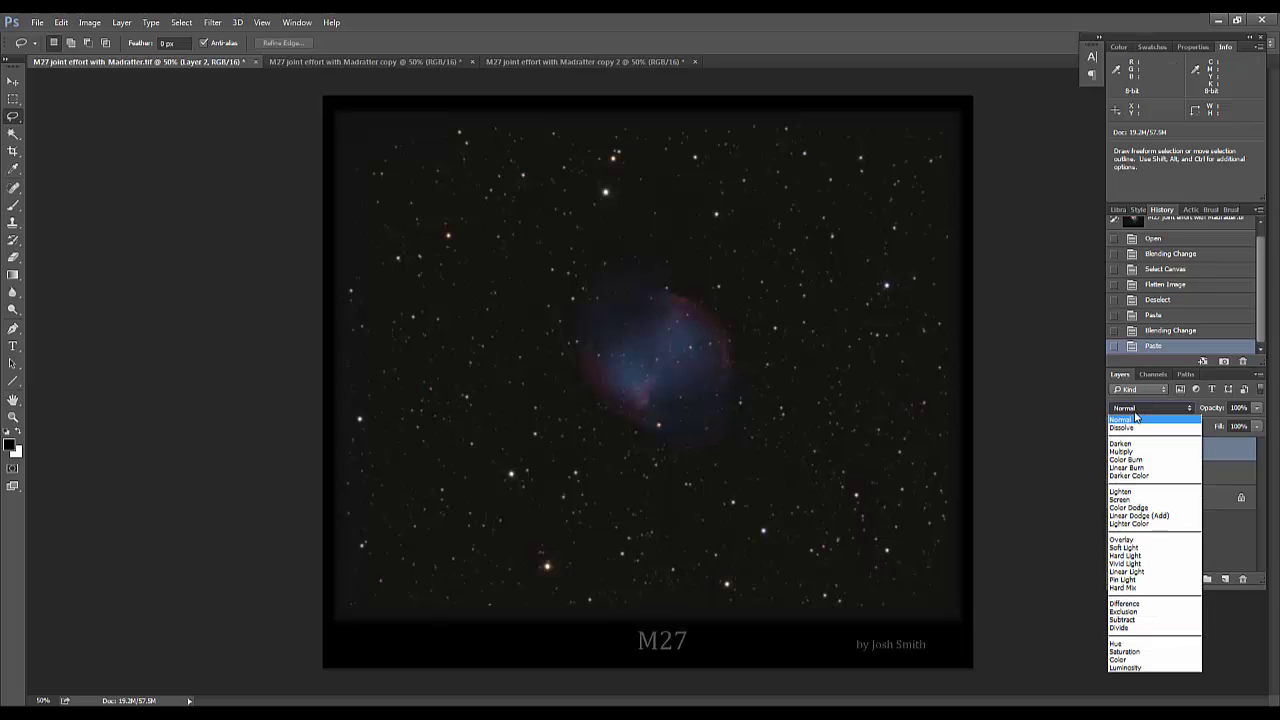
left_click(1133, 549)
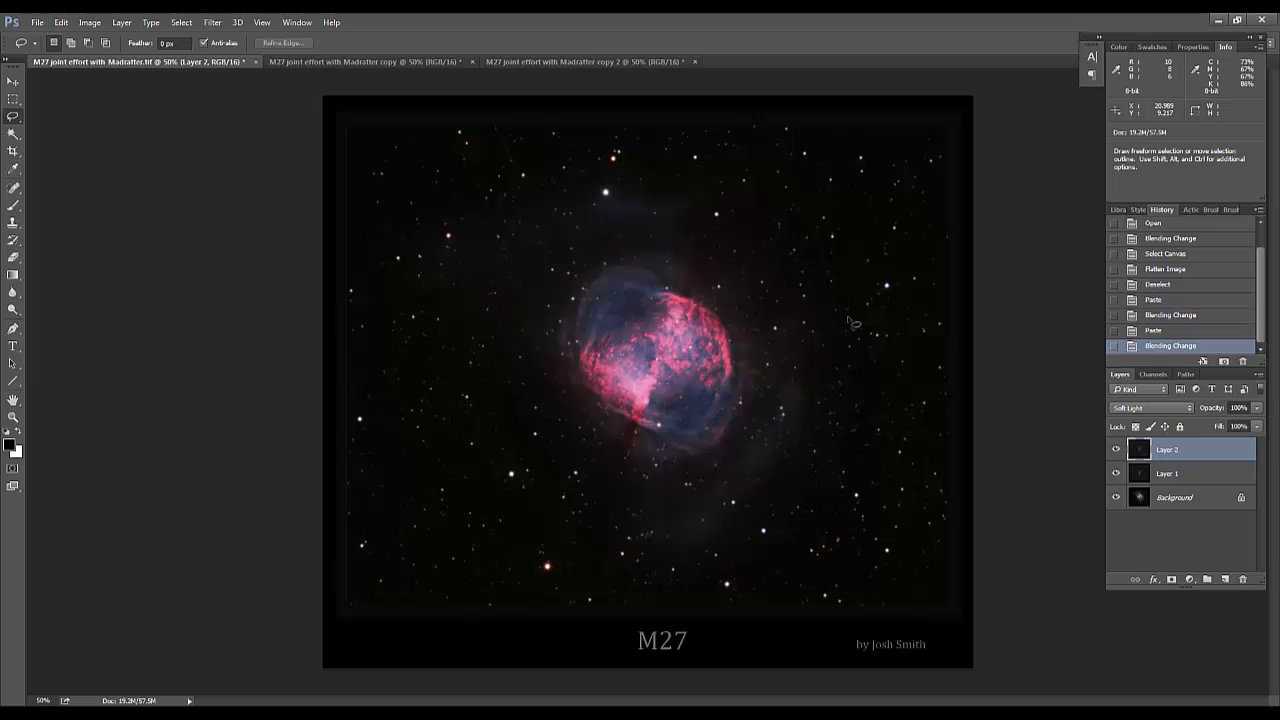
Try several opacities for Layer 2 and settle on 33%
left_click(1256, 409)
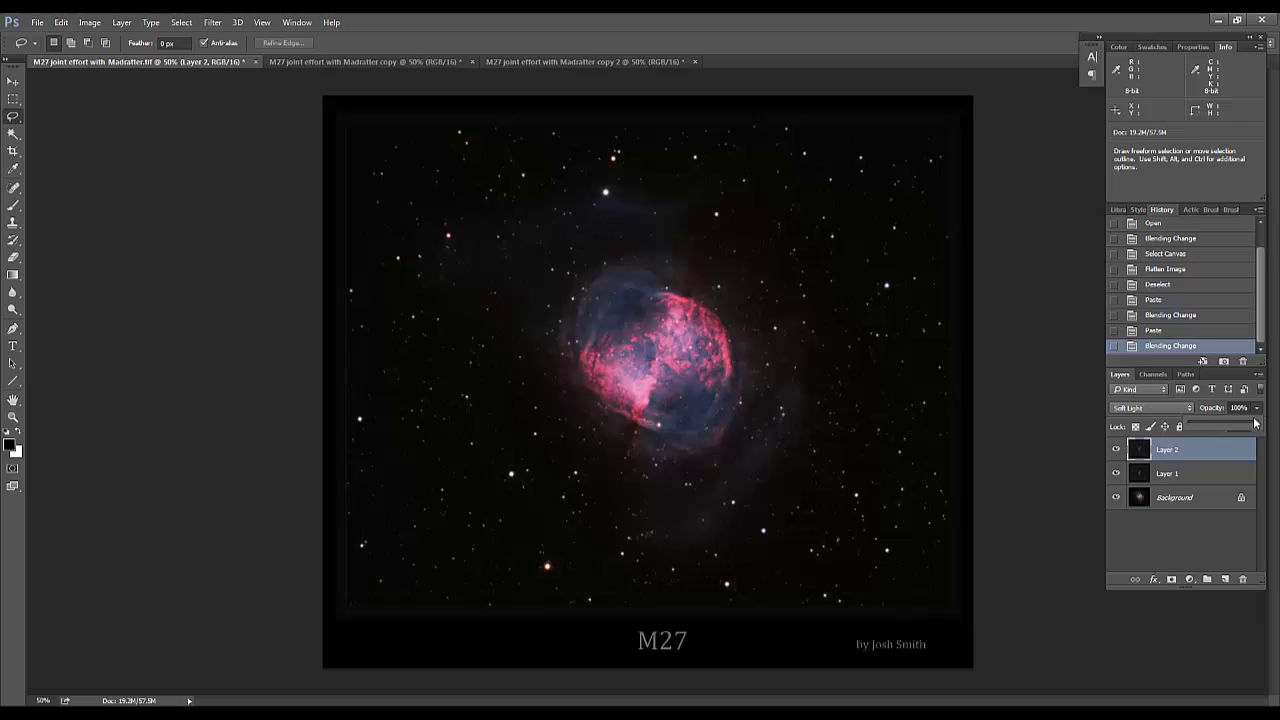
left_click_drag(1256, 426, 1215, 426)
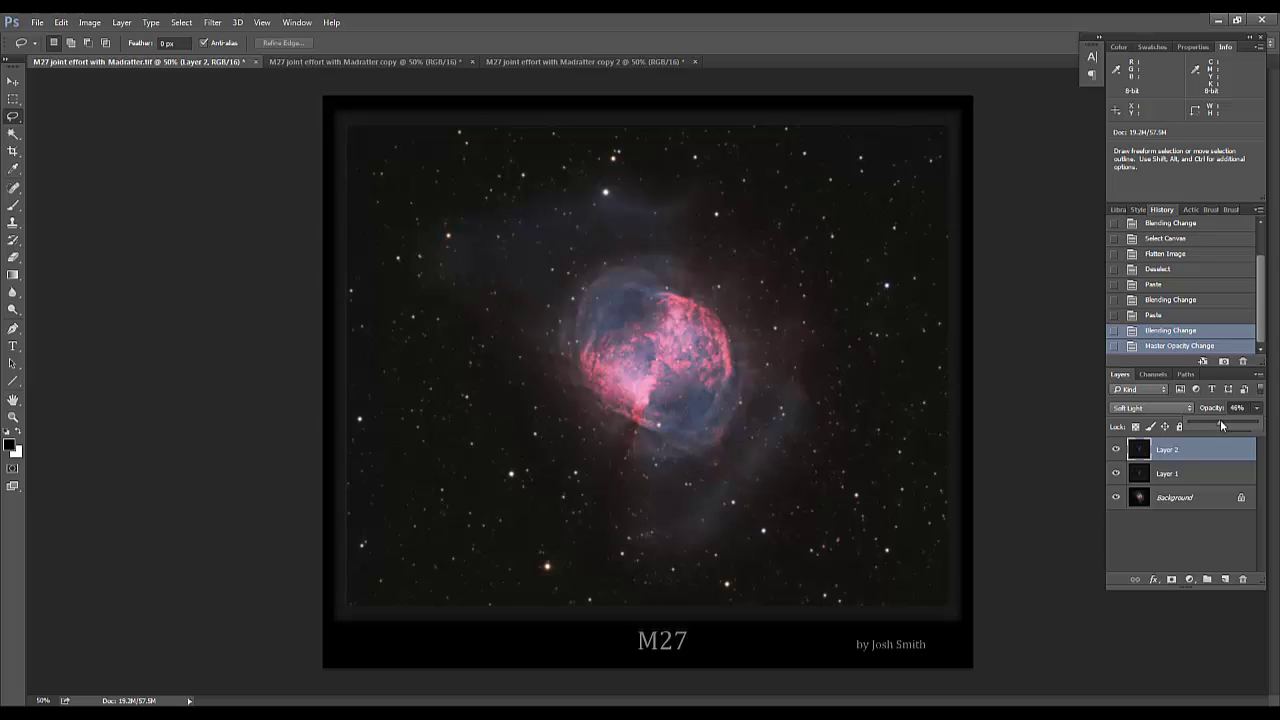
left_click_drag(1220, 422, 1220, 422)
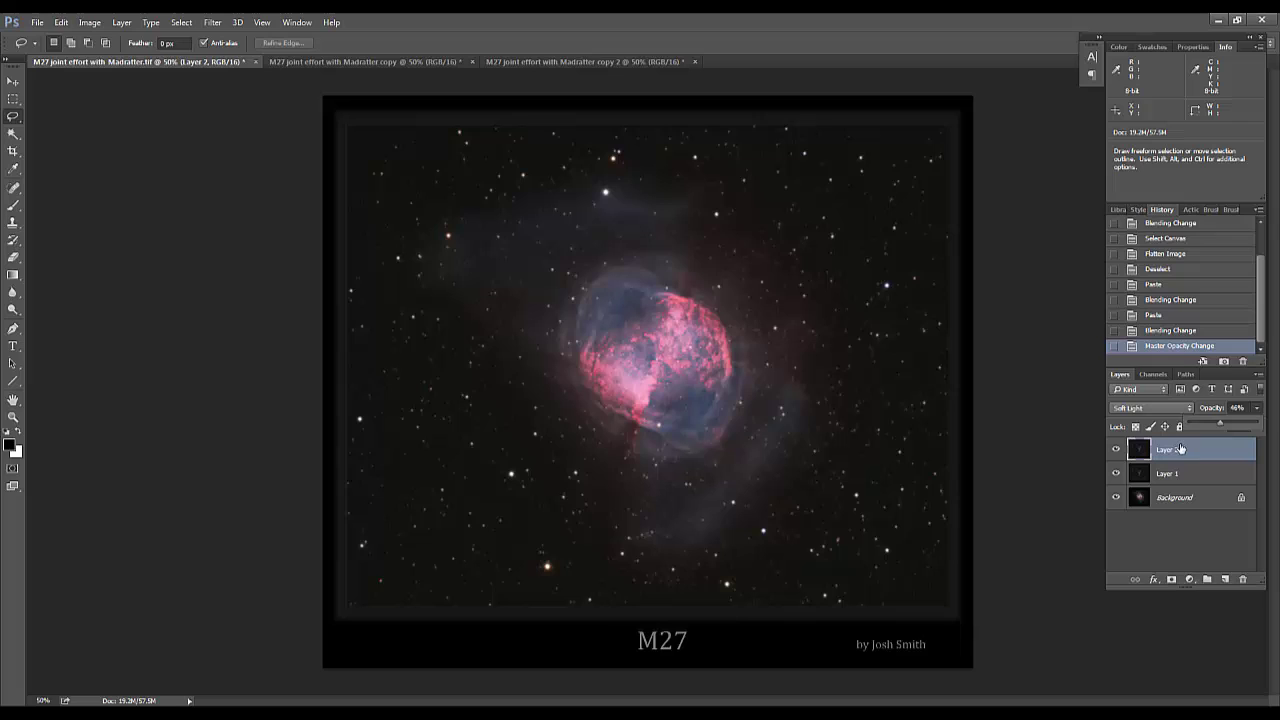
left_click_drag(1220, 421, 1190, 427)
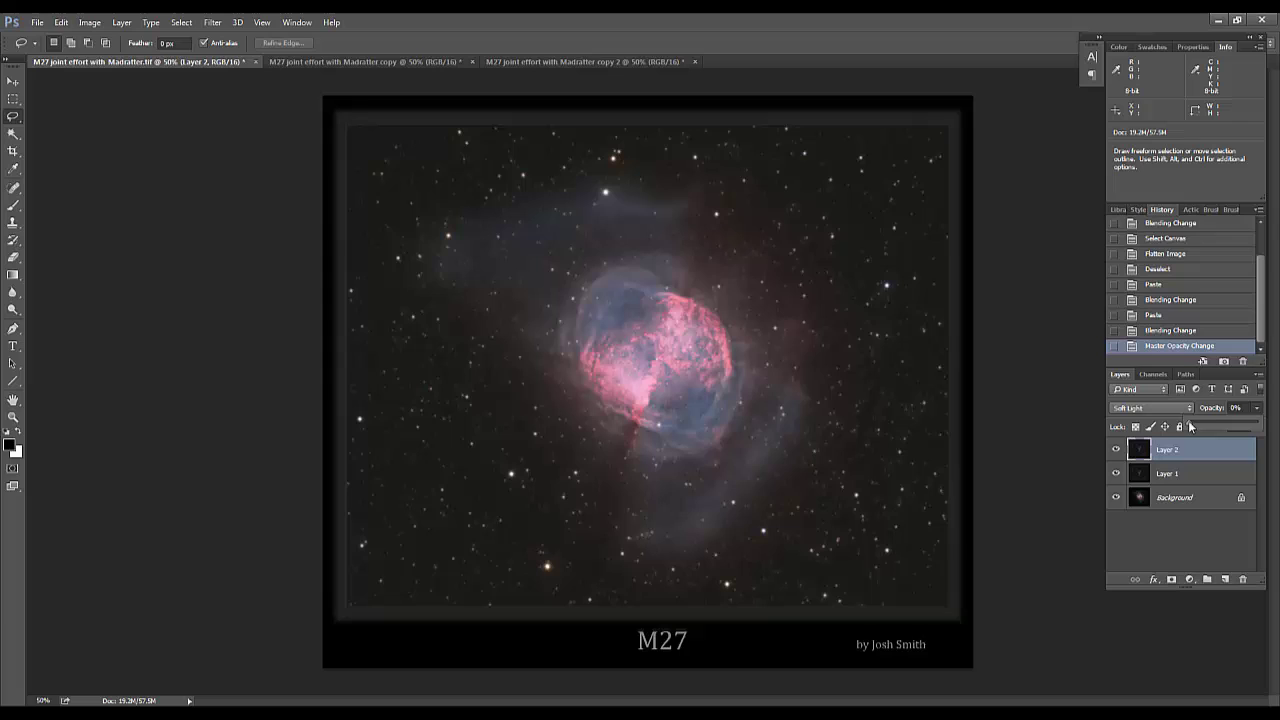
left_click_drag(1203, 425, 1208, 426)
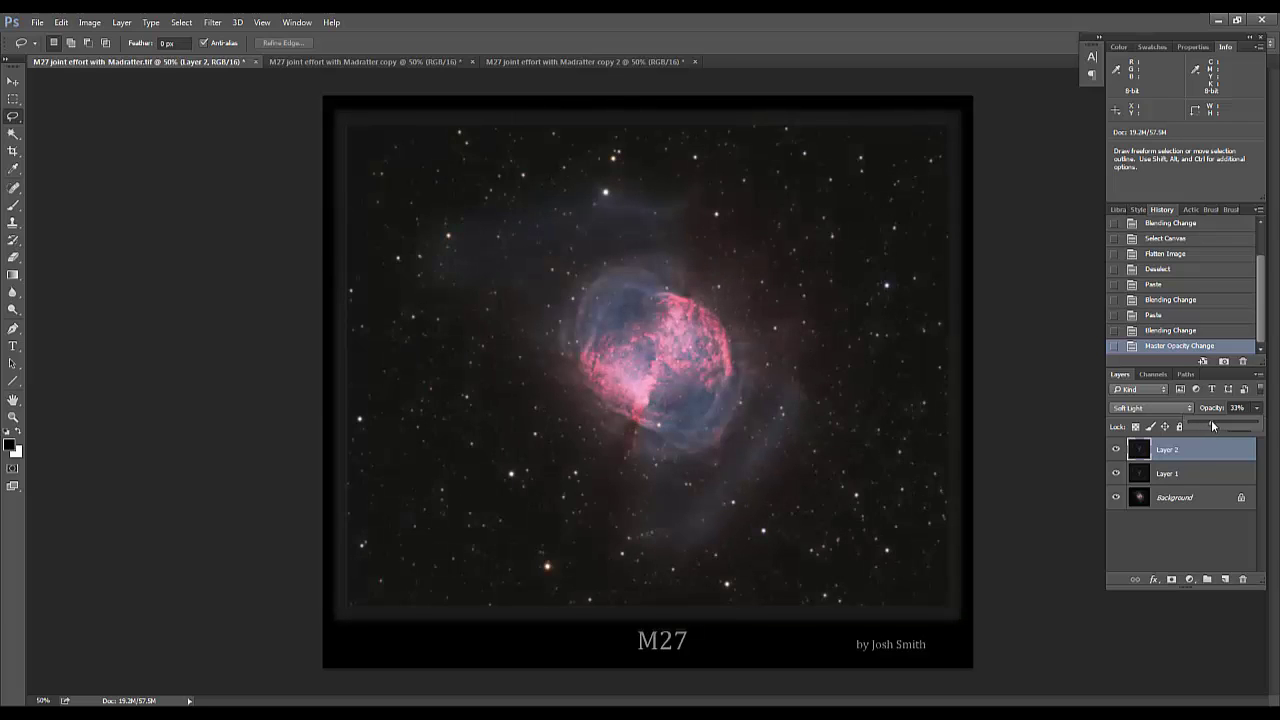
left_click(940, 367)
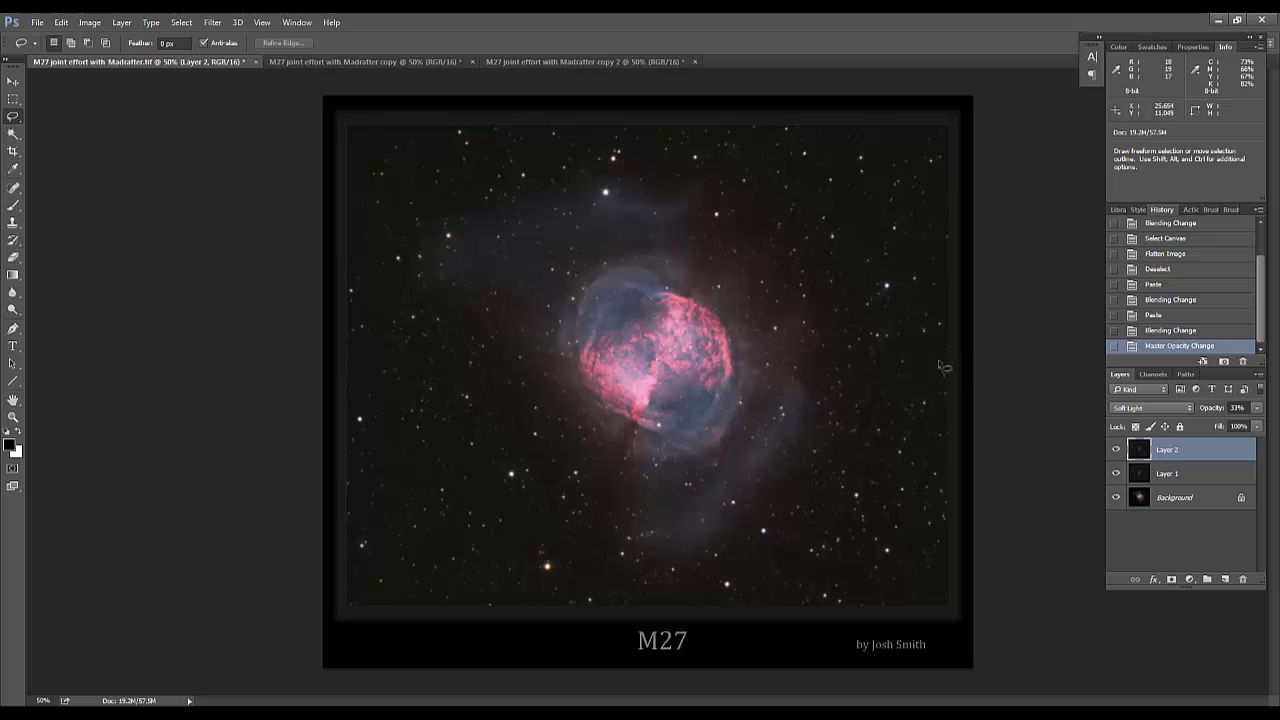
Zoom in and out on the M27 image to inspect the stars over the nebula
scroll(918, 294, "up", 1)
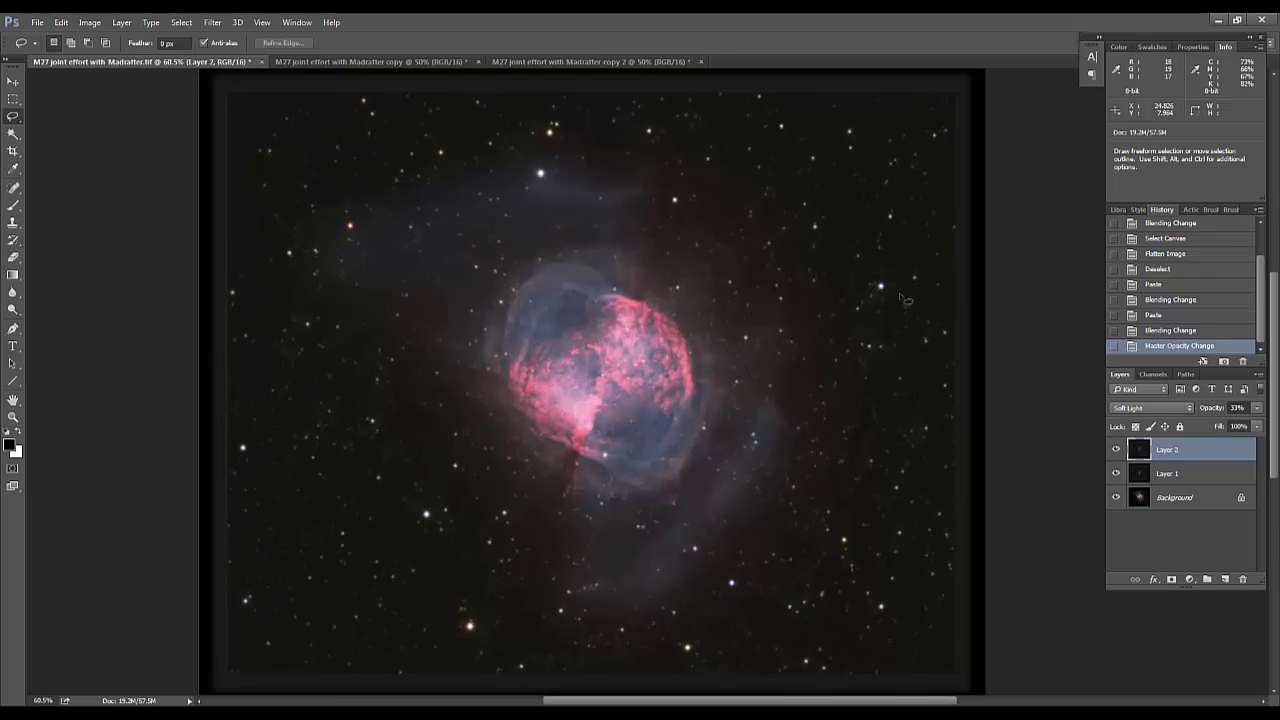
scroll(900, 296, "up", 2)
scroll(856, 296, "down", 3)
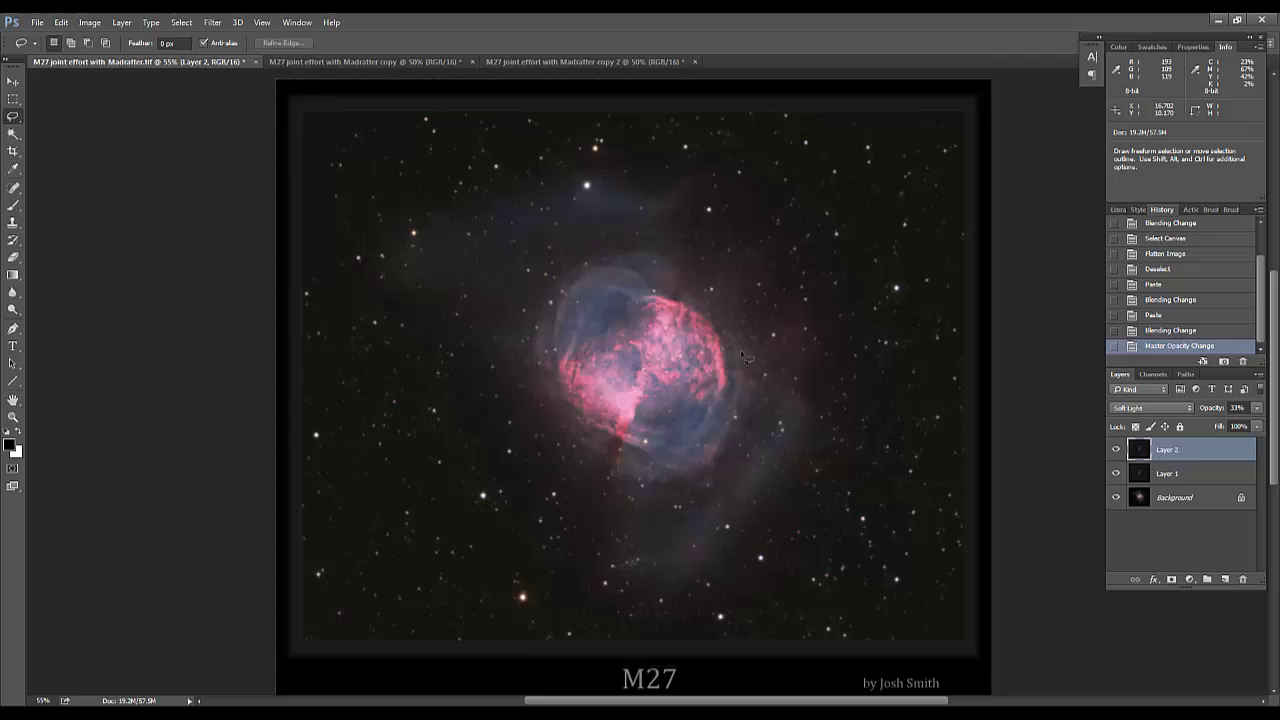
scroll(657, 197, "up", 1)
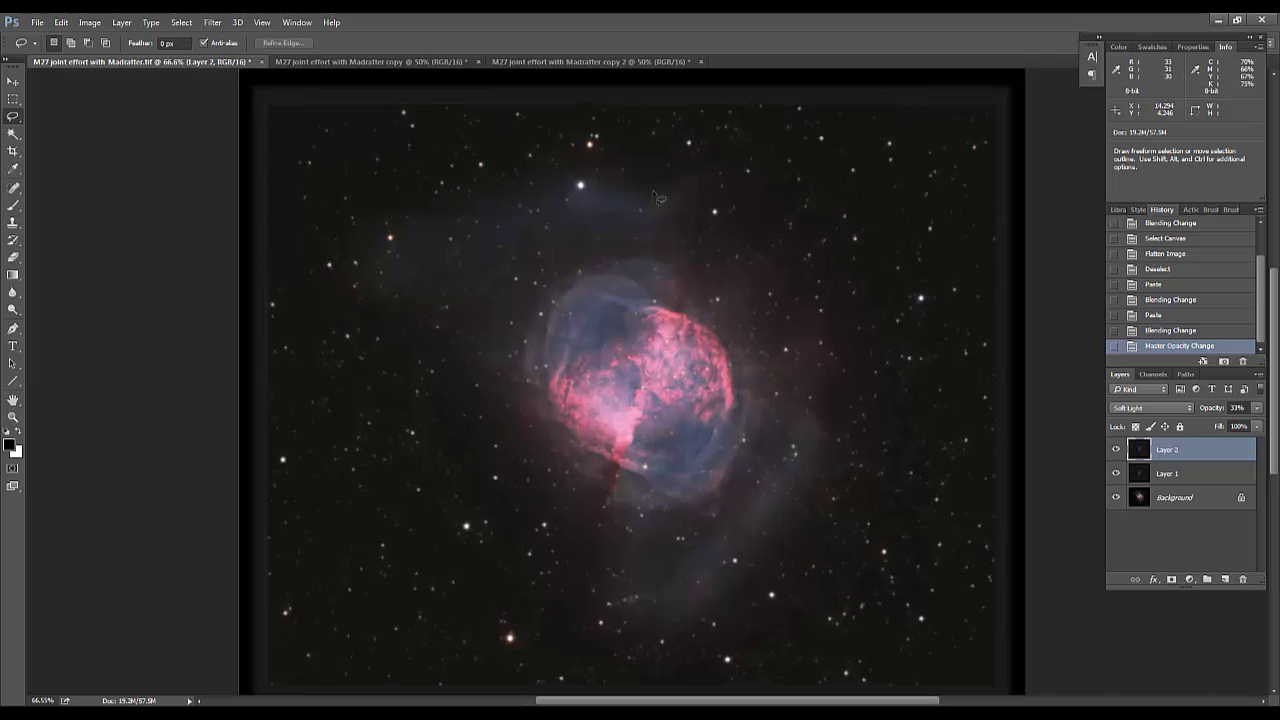
scroll(657, 197, "up", 2)
scroll(764, 326, "down", 1)
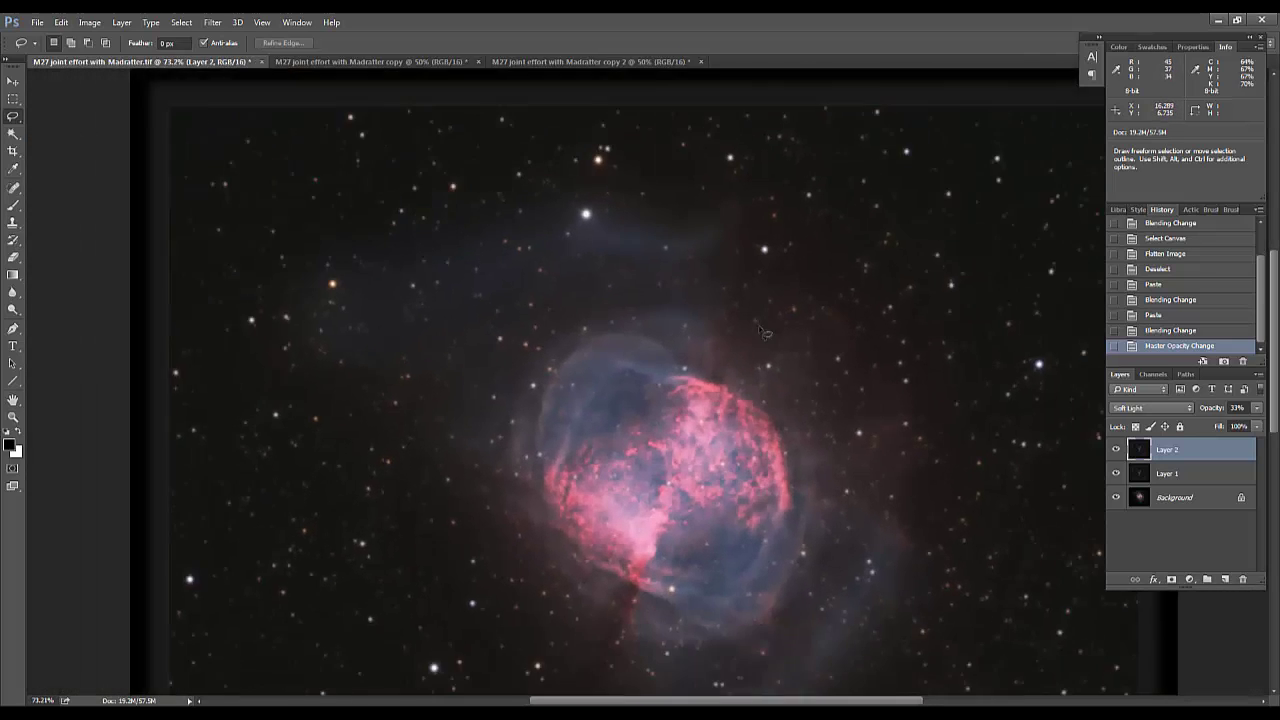
scroll(760, 328, "down", 1)
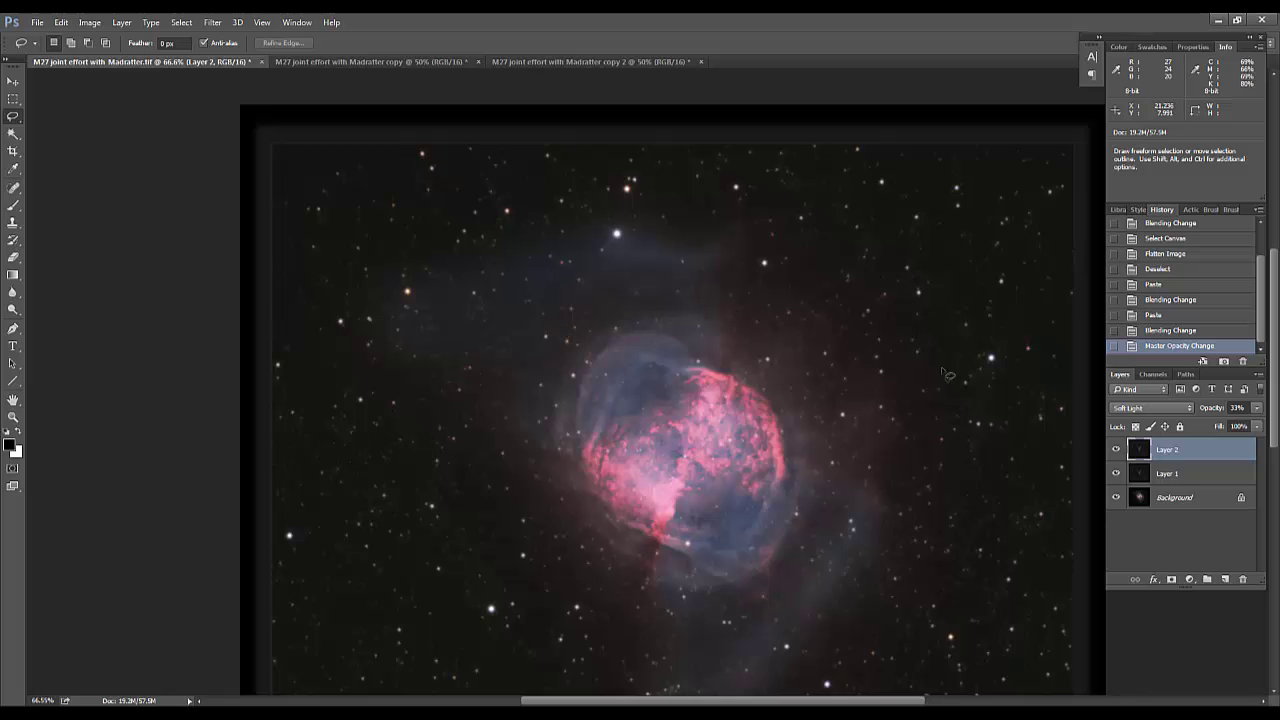
scroll(935, 400, "down", 3)
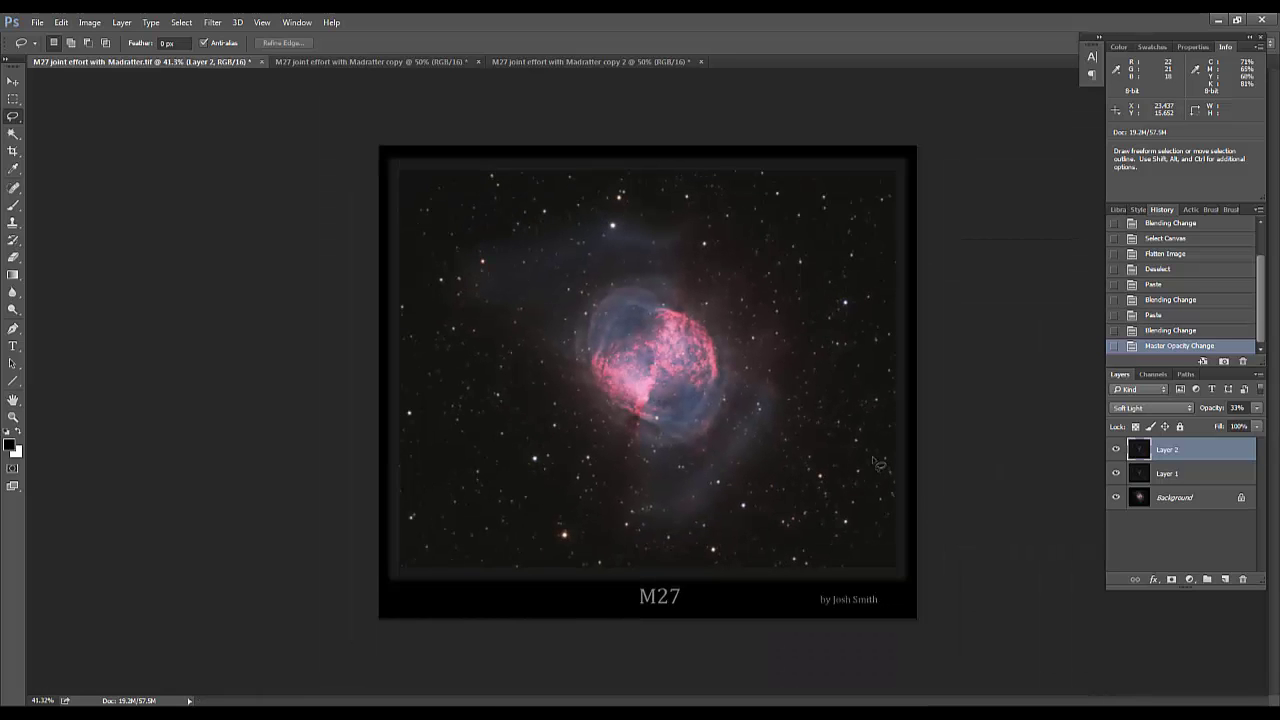
scroll(877, 460, "up", 2)
scroll(872, 430, "down", 1)
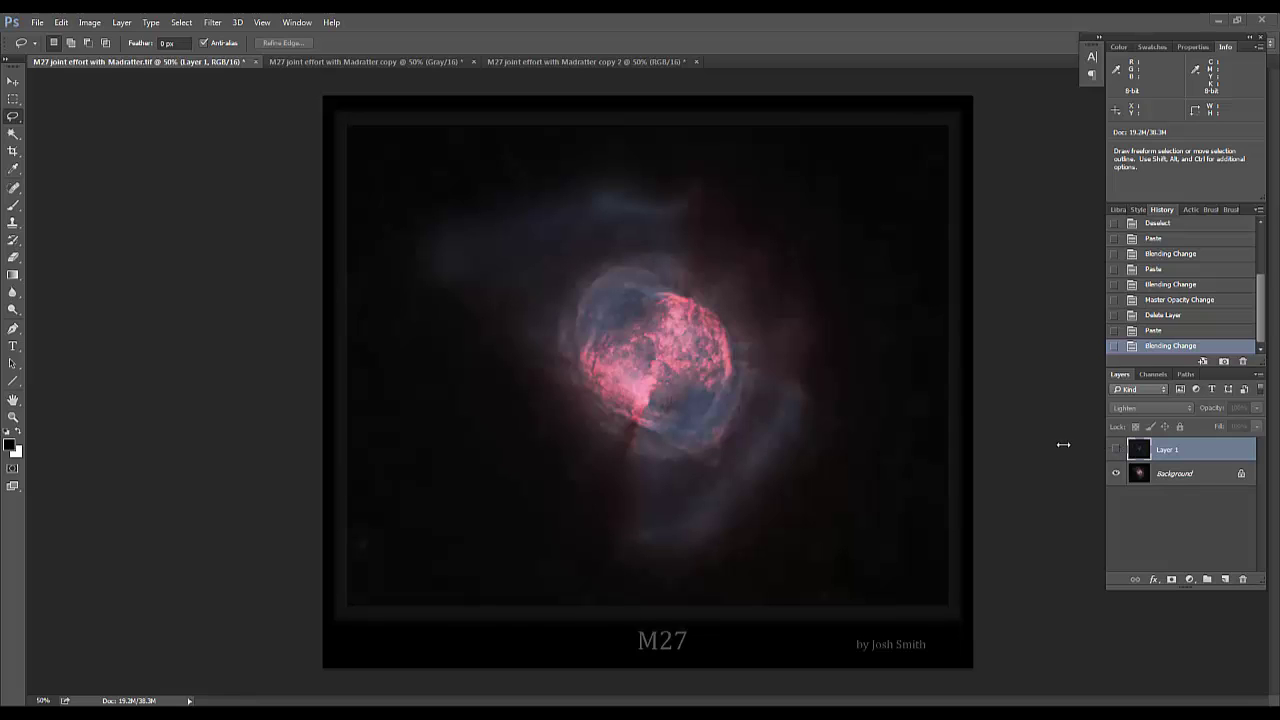
left_click(1116, 450)
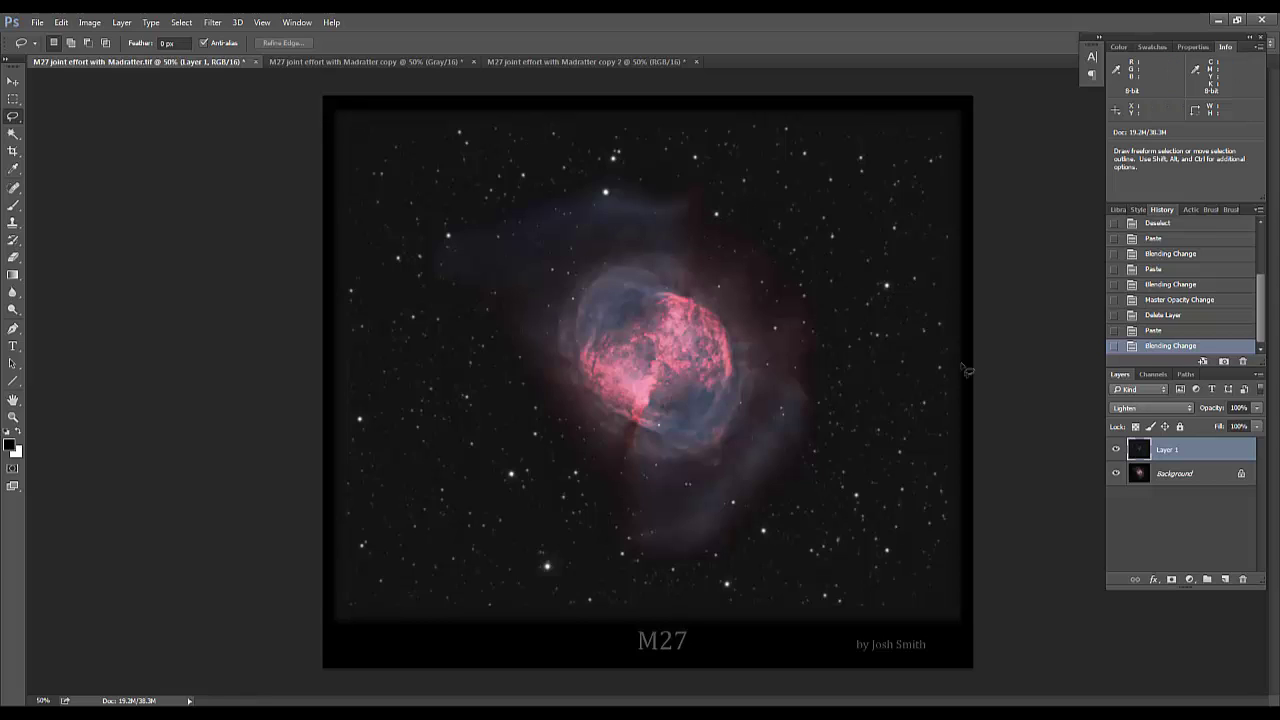
left_click(211, 21)
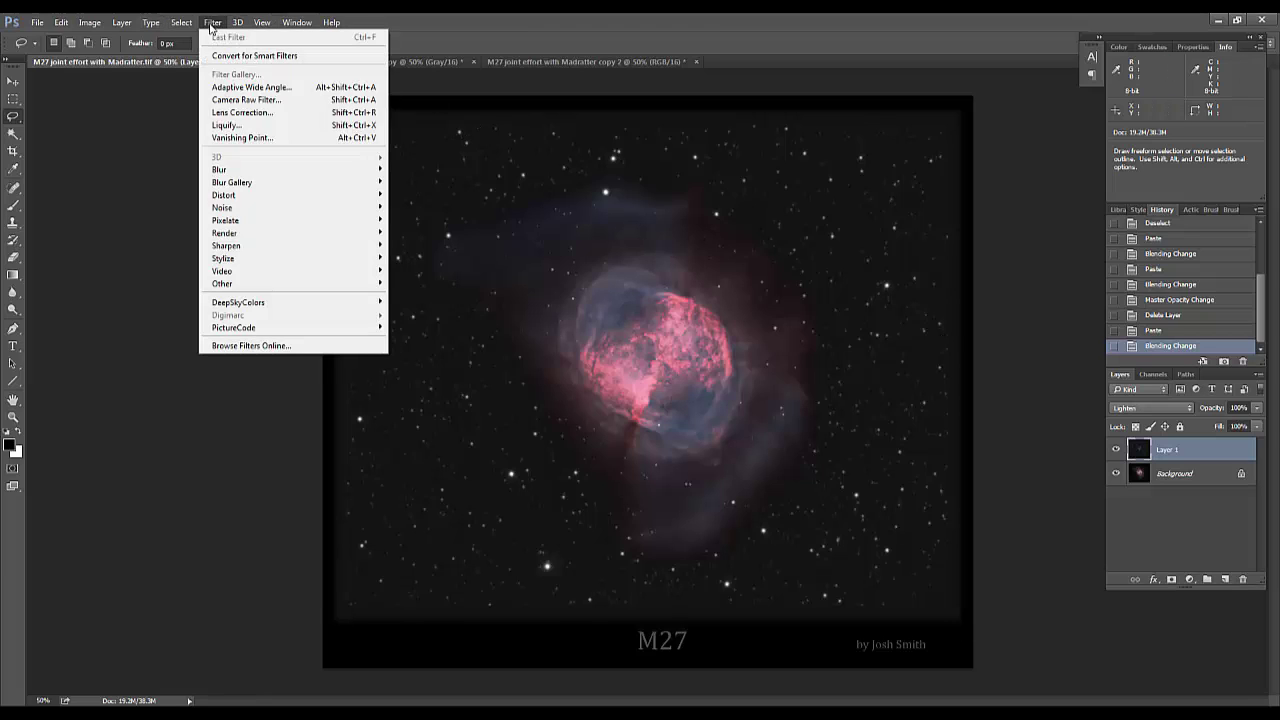
mouse_move(228, 214)
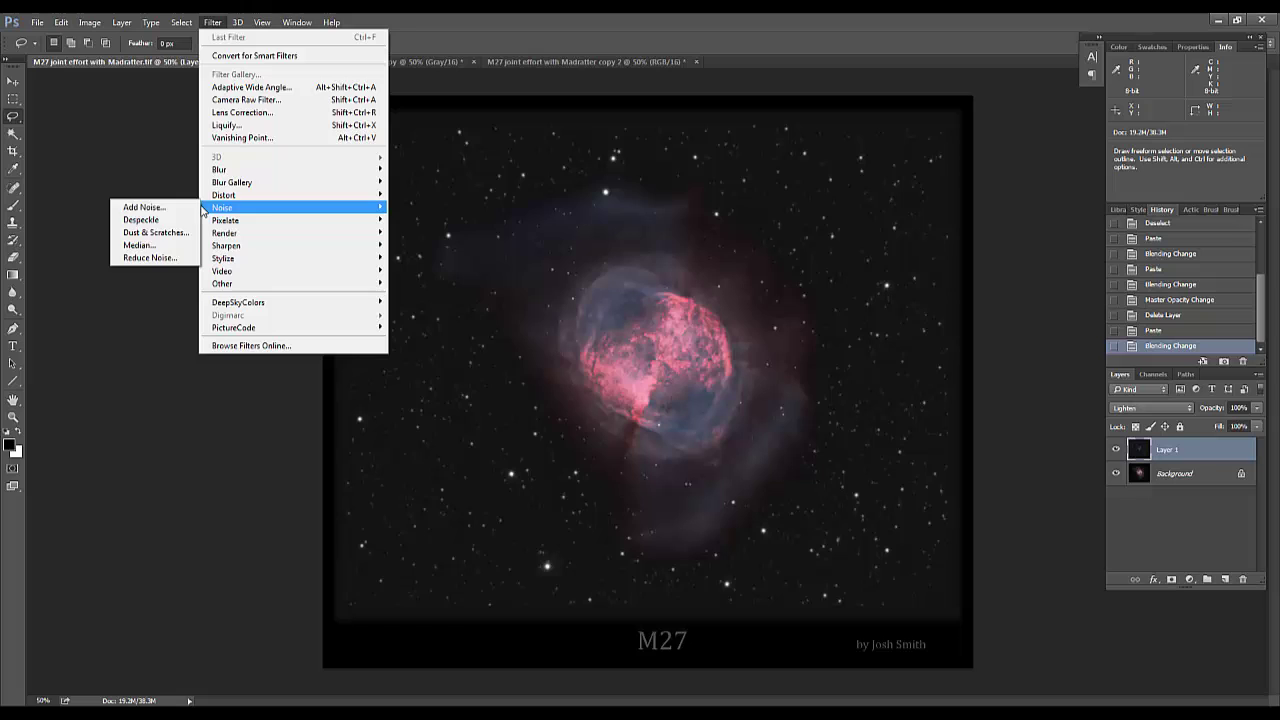
left_click(148, 259)
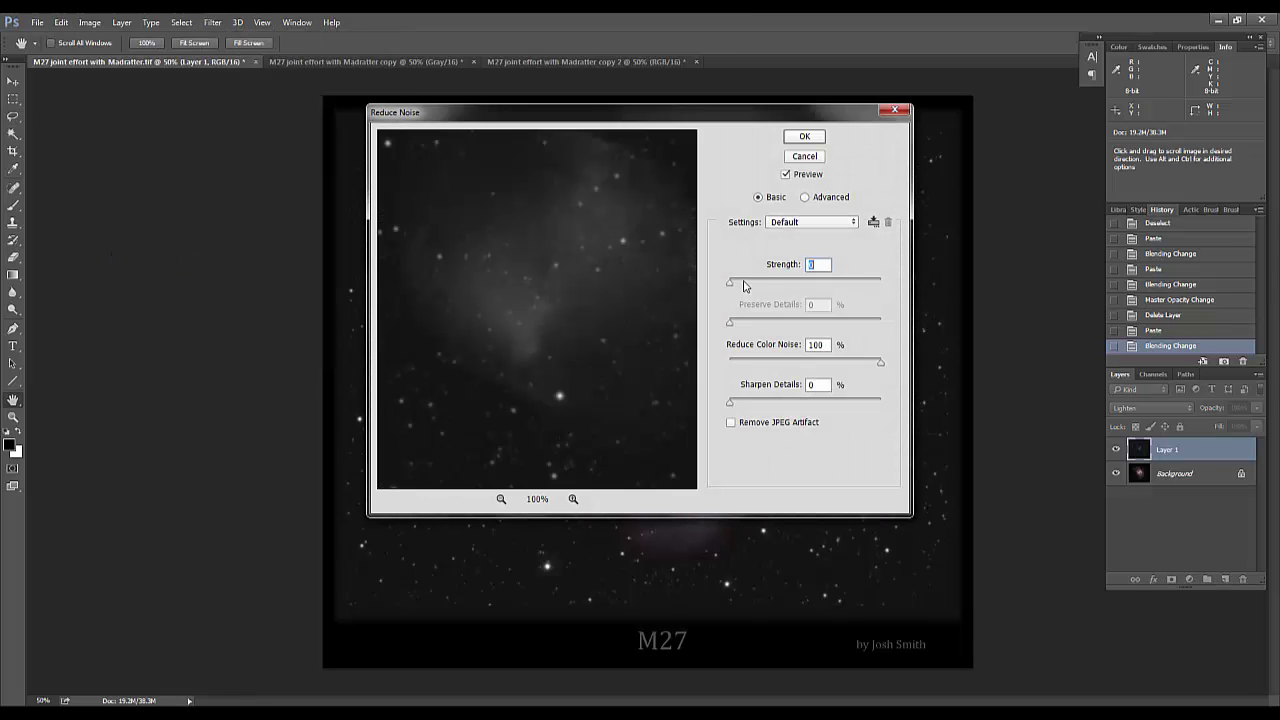
type("10")
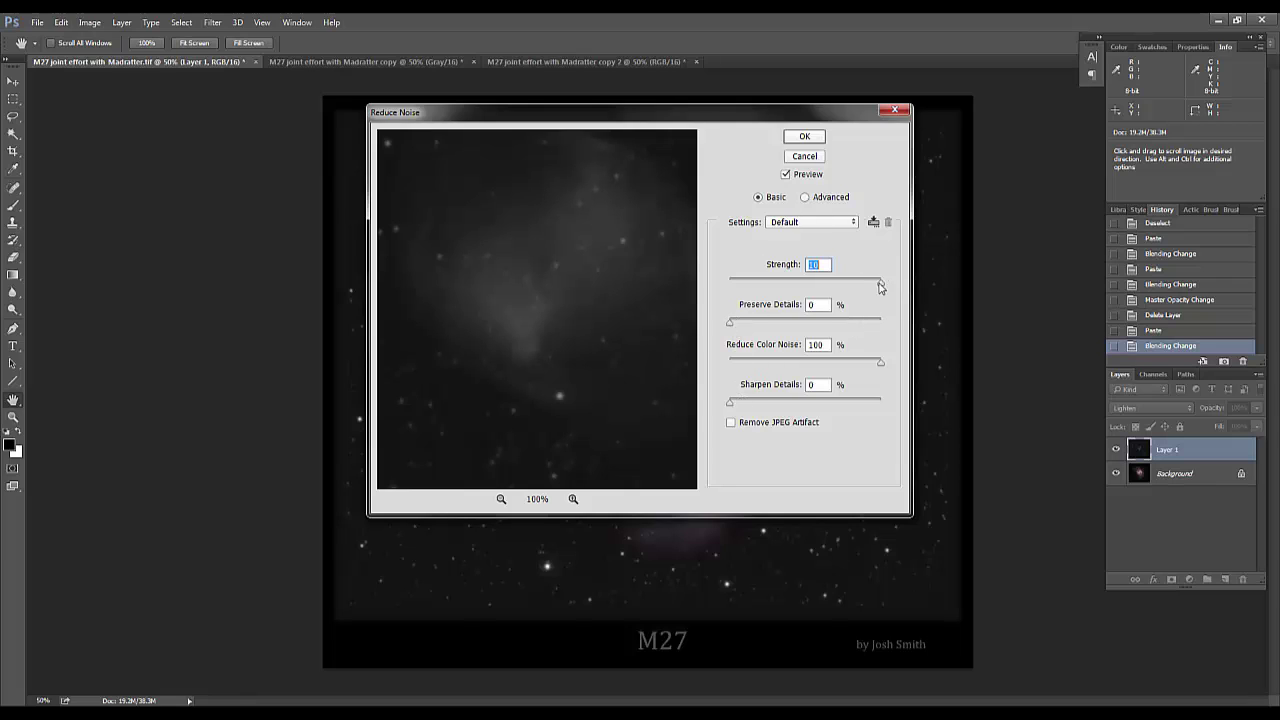
left_click_drag(880, 287, 687, 276)
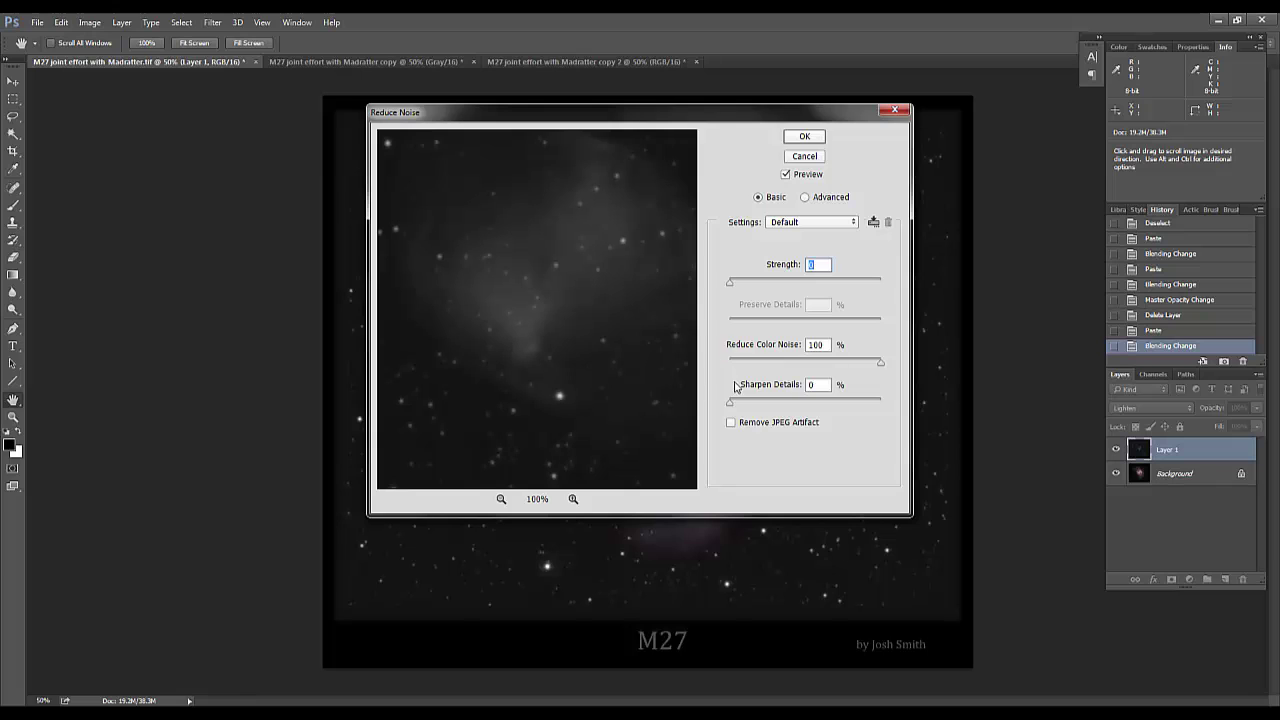
left_click(806, 157)
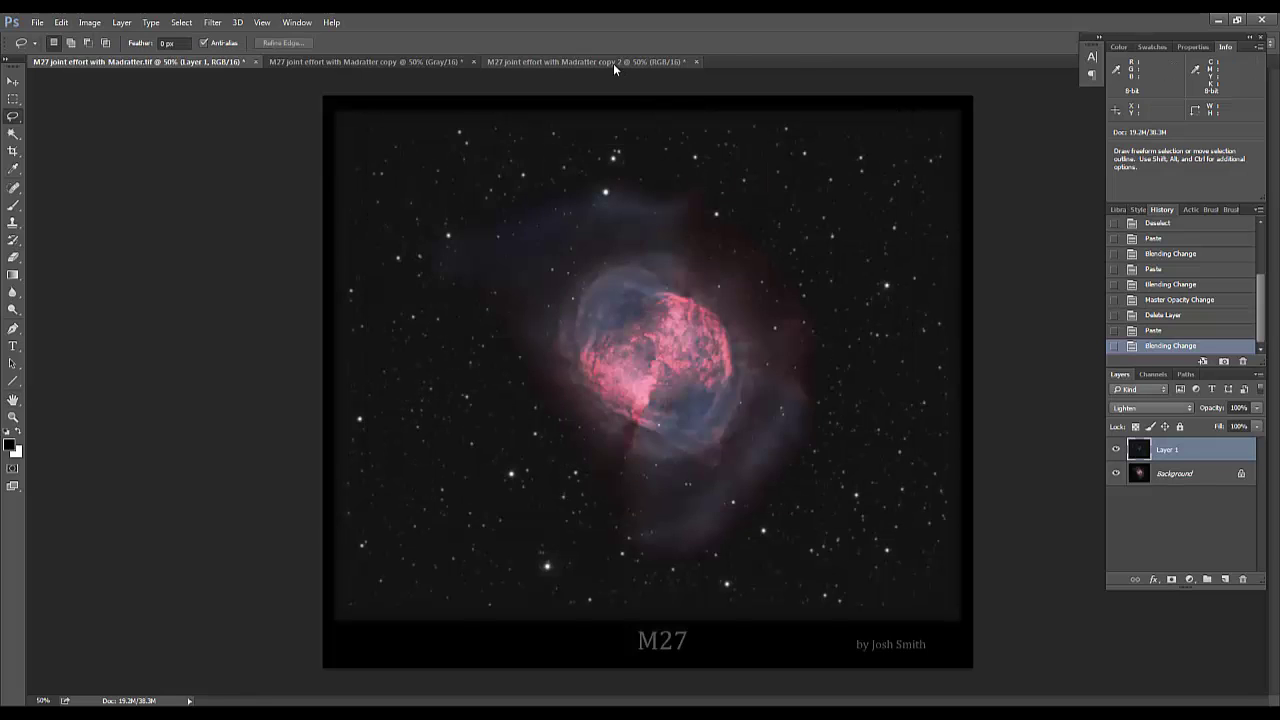
On the copy 2 document, apply Filter > Noise > Reduce Noise once
left_click(613, 63)
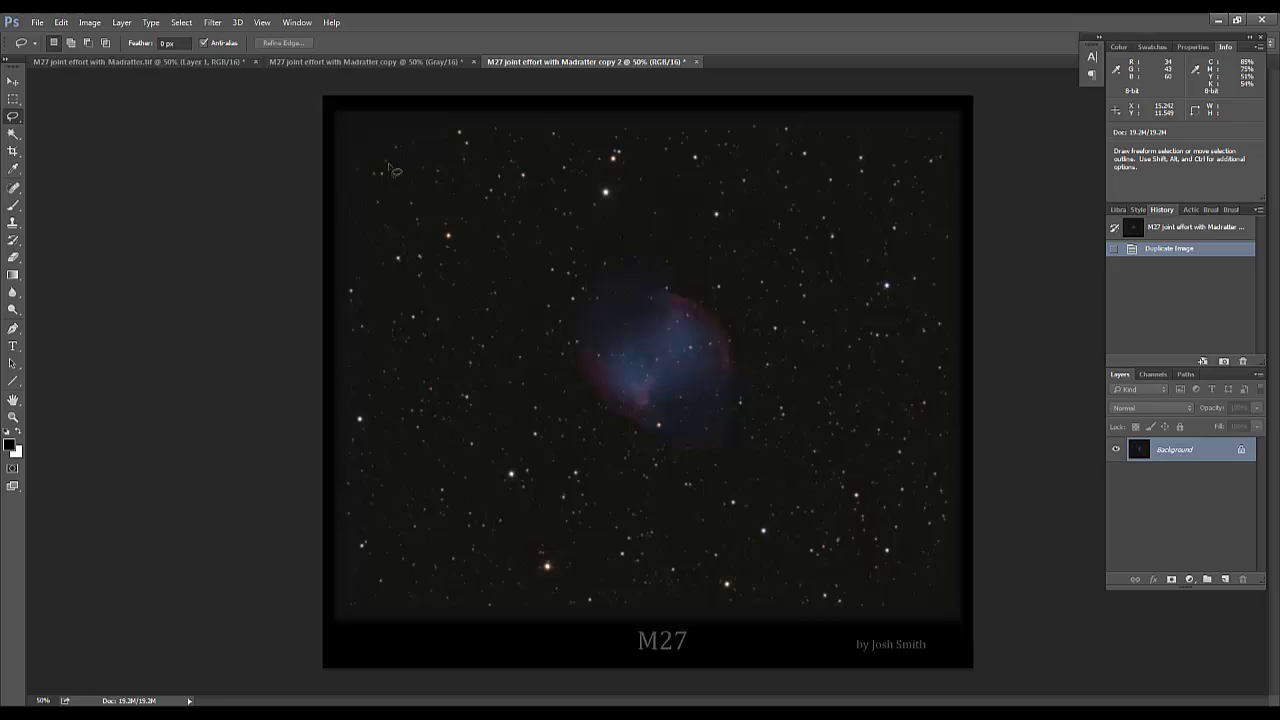
left_click(211, 21)
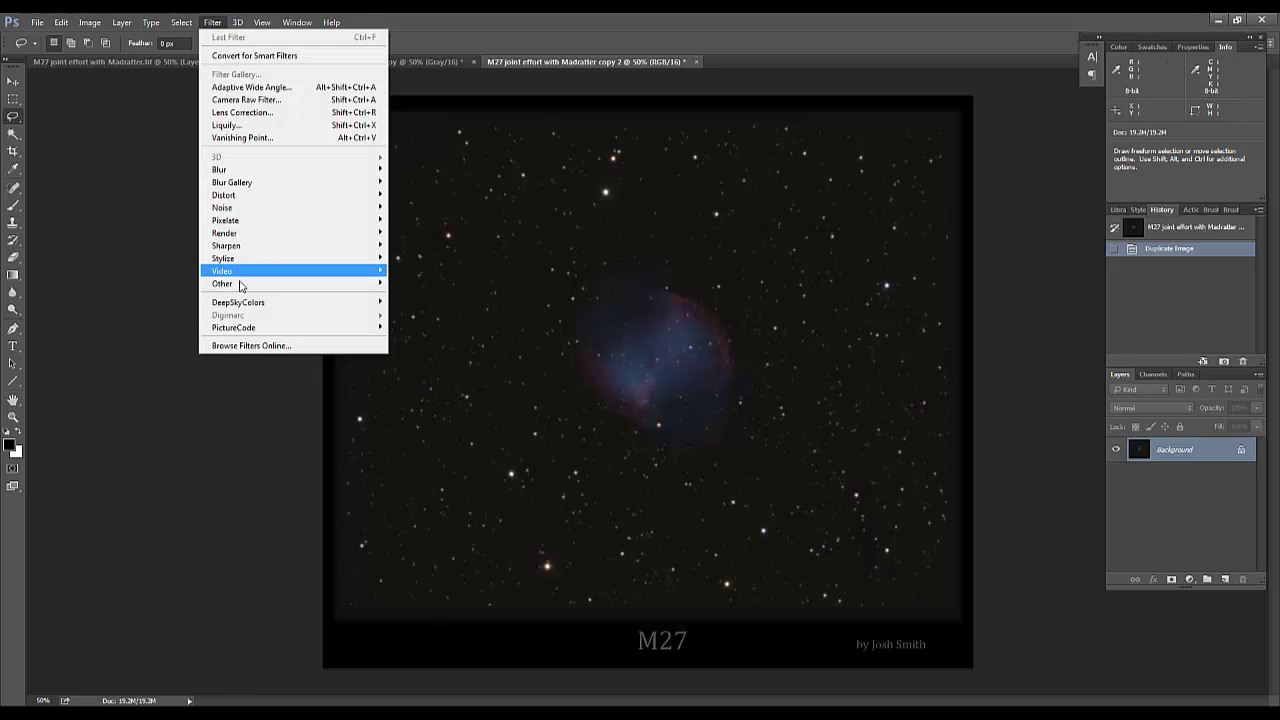
mouse_move(240, 207)
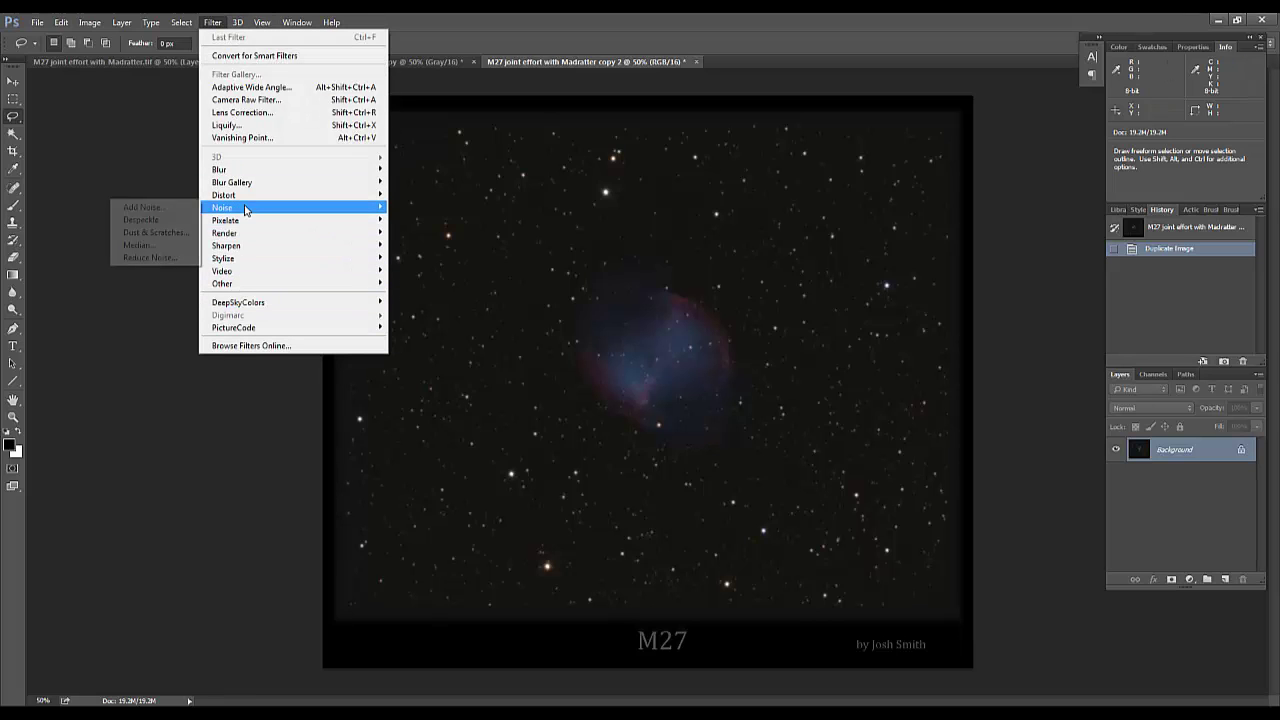
left_click(172, 257)
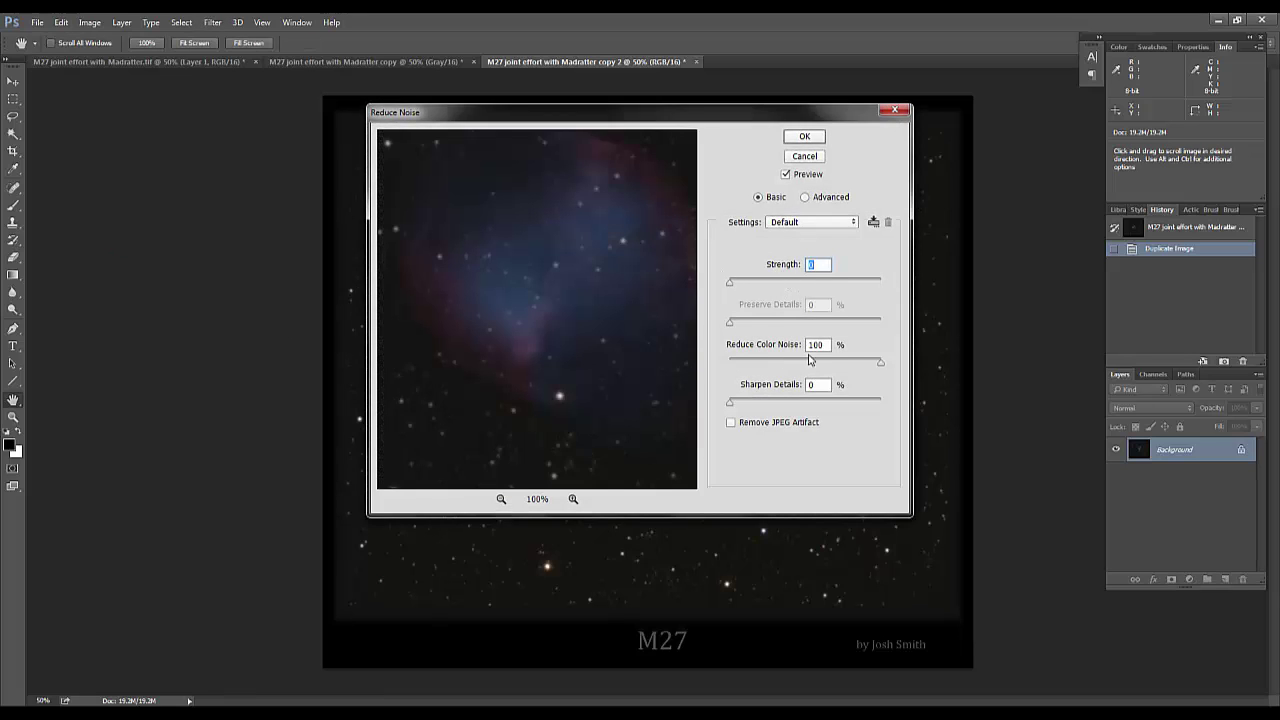
left_click(806, 138)
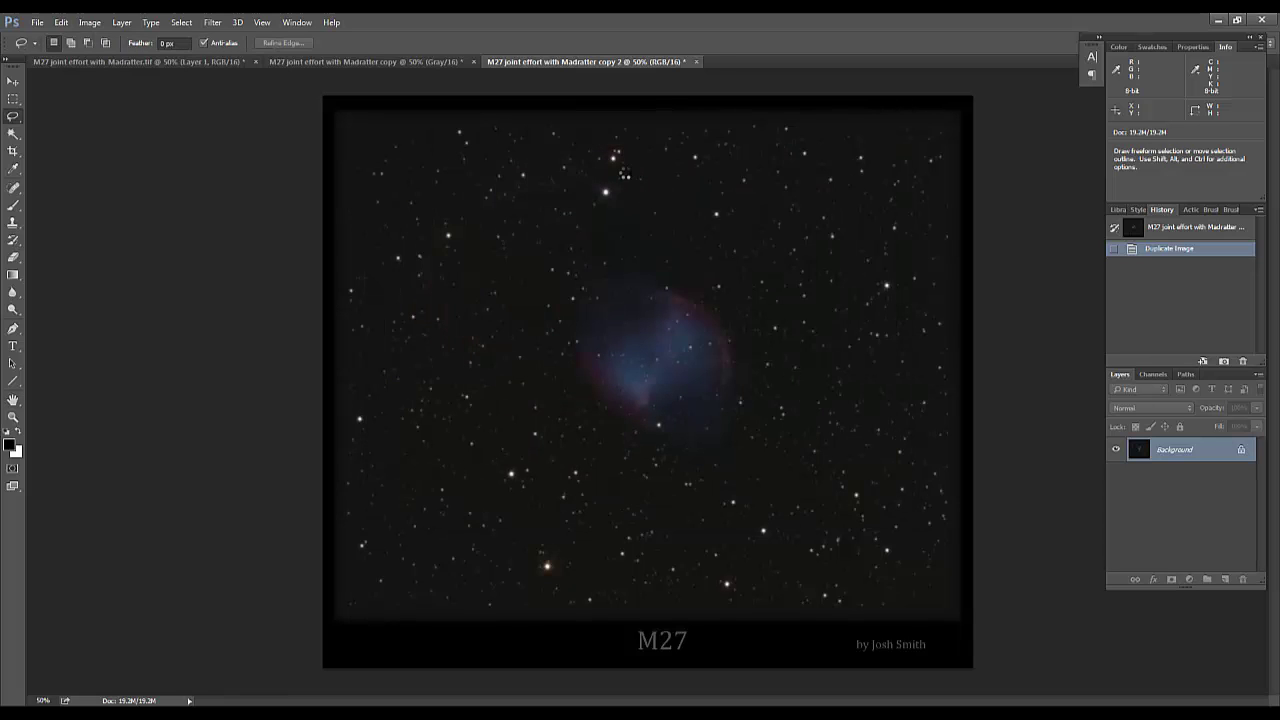
Zoom in on the stars above the nebula and repeat Reduce Noise four more times with Ctrl+F
left_click_drag(633, 166, 641, 180)
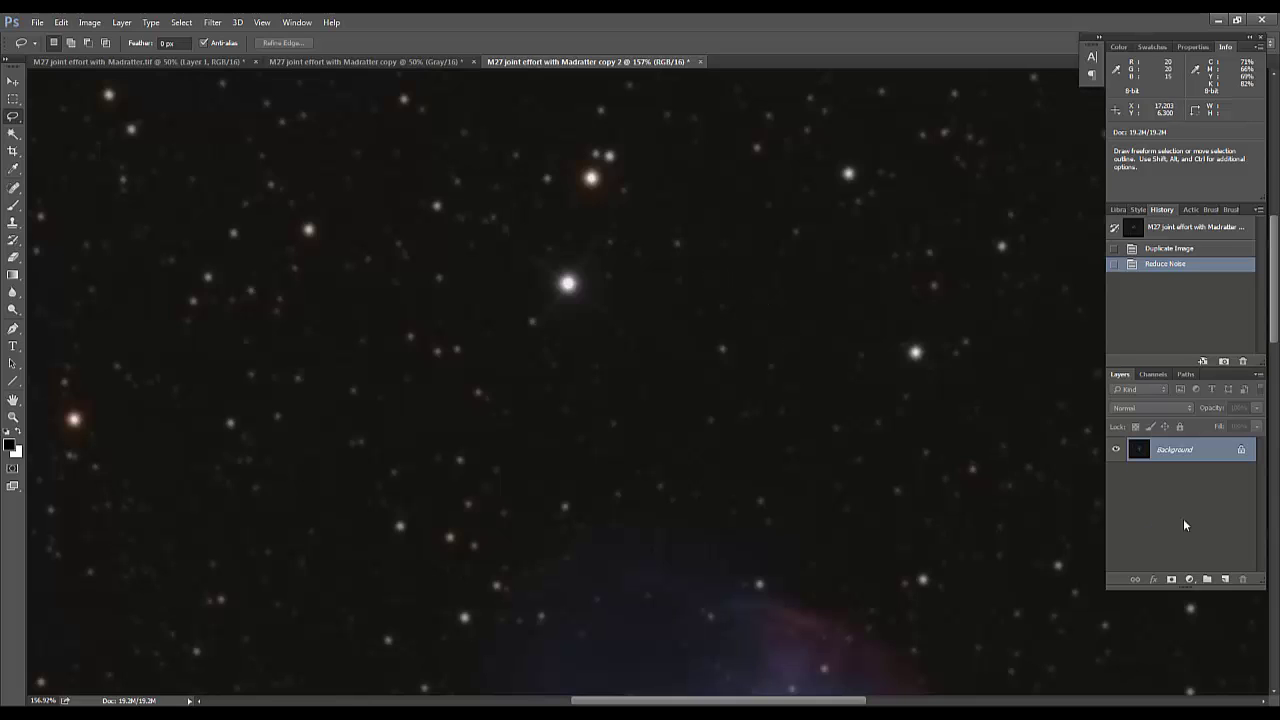
key("ctrl")
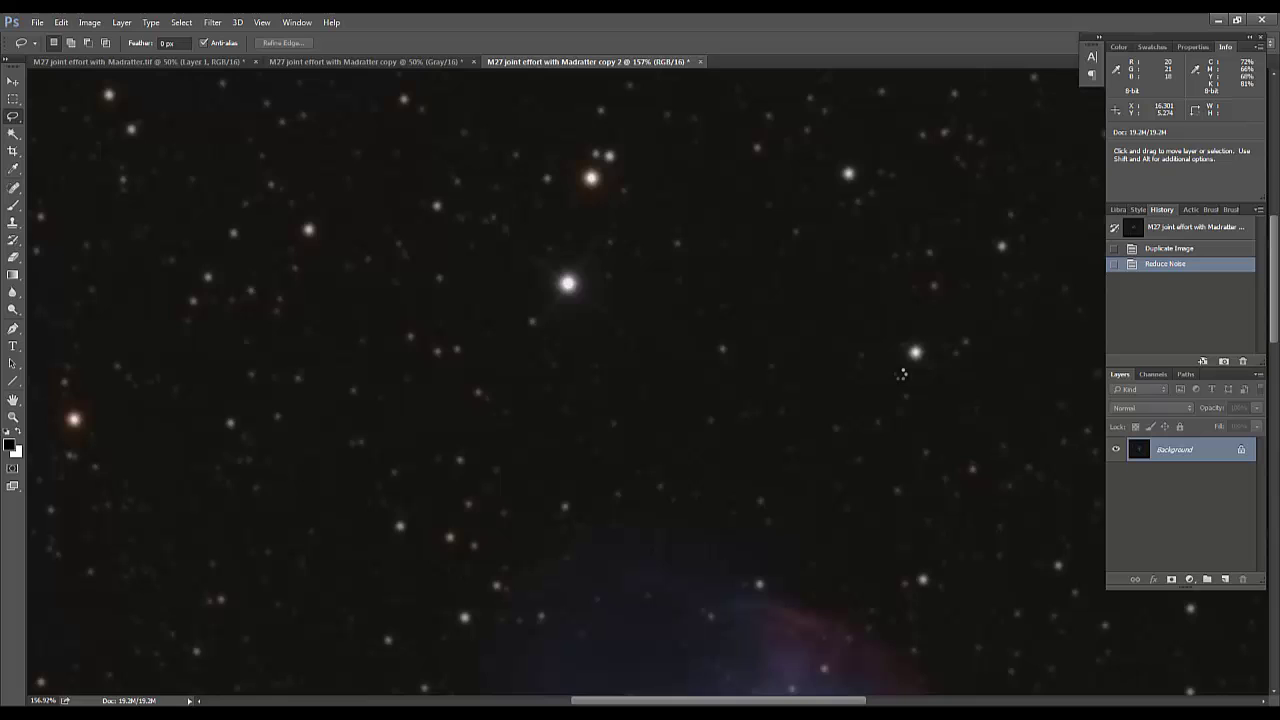
key("ctrl+f")
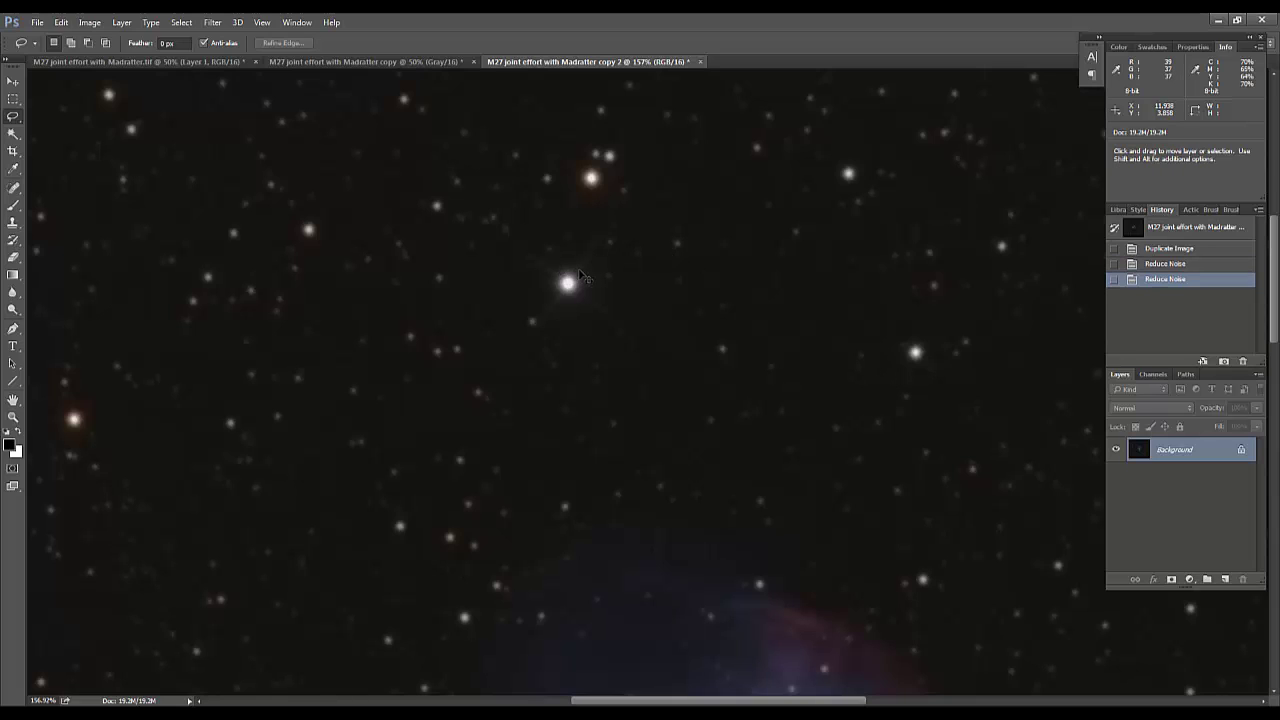
key("ctrl+f")
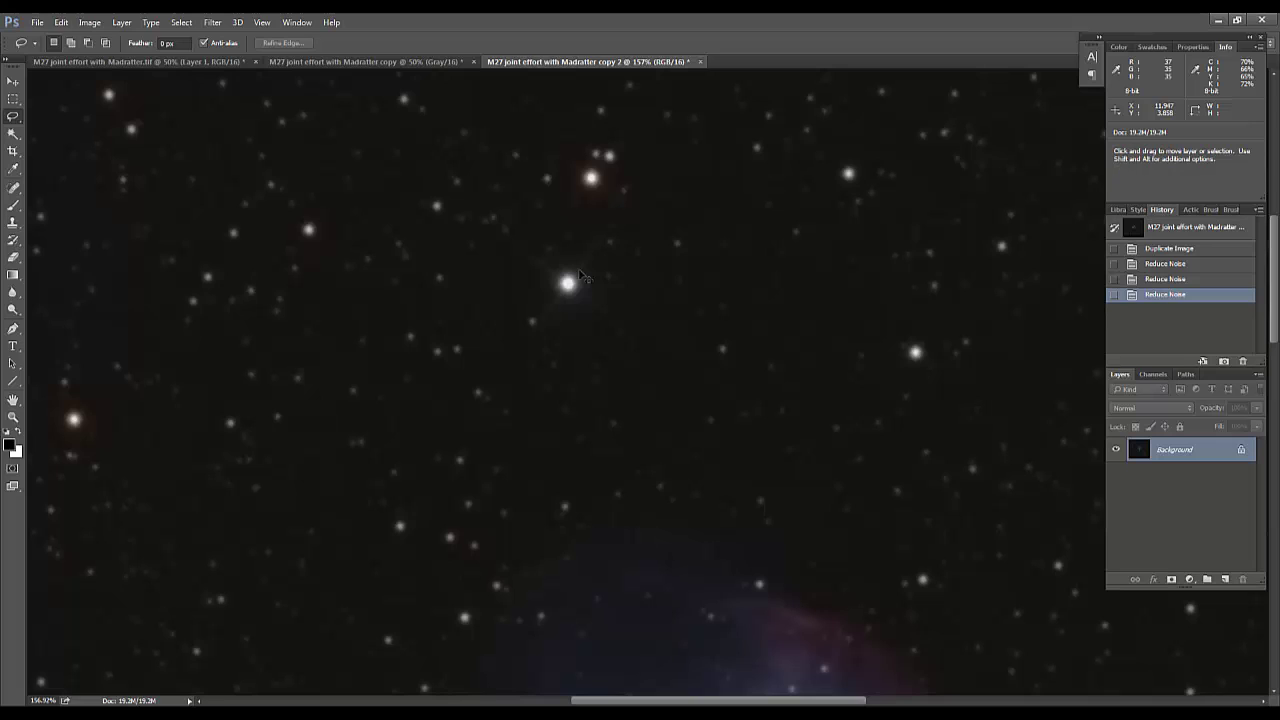
key("ctrl+f")
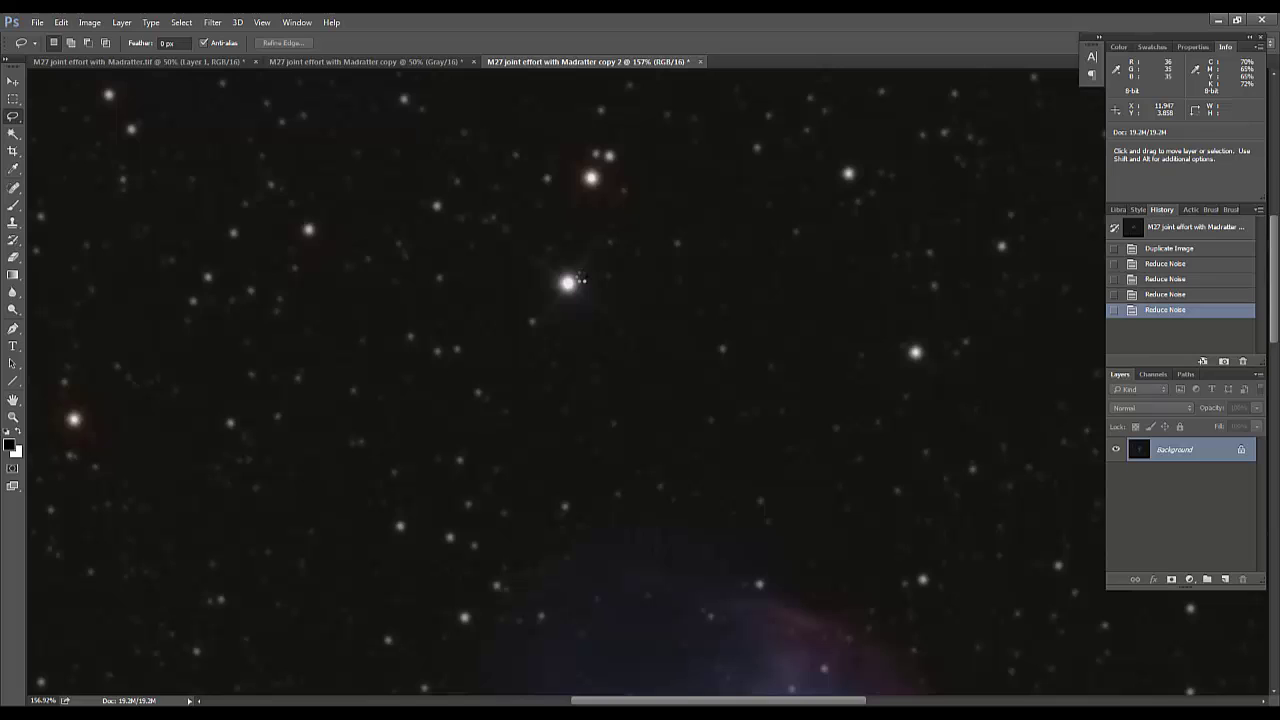
key("ctrl+f")
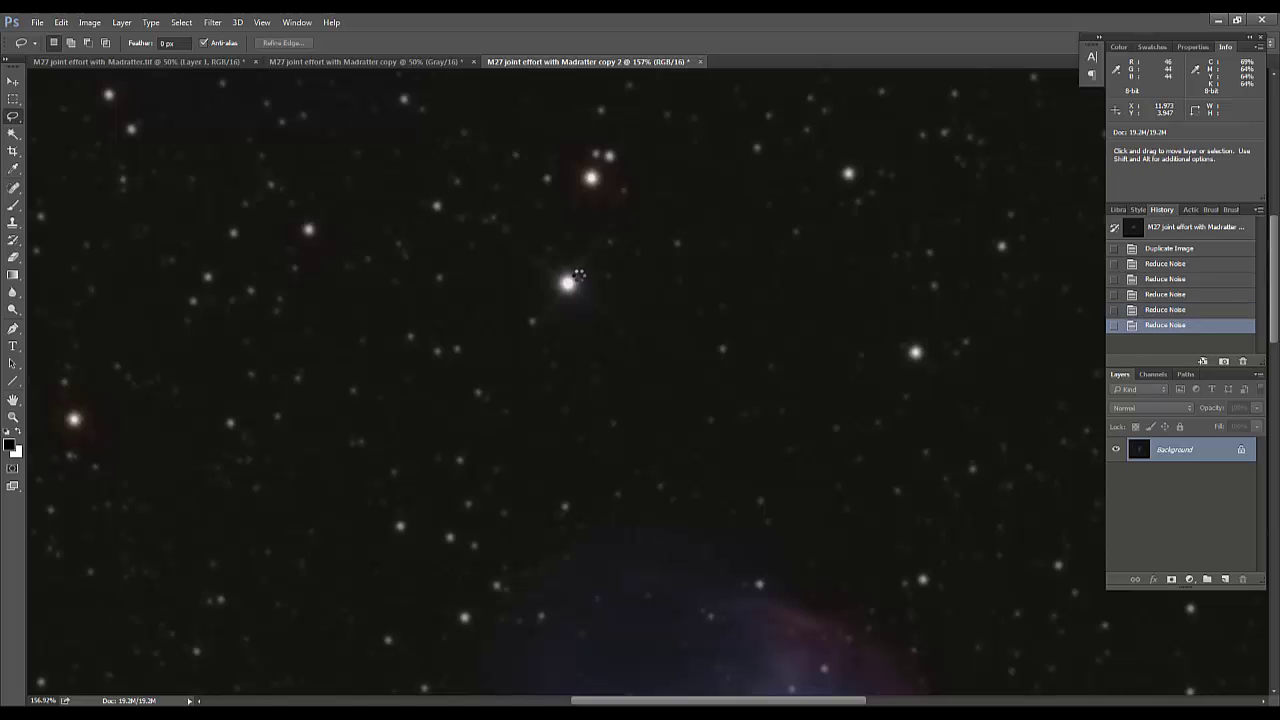
In the main M27 document, select all, Copy Merged and paste the composite as Layer 2
left_click(202, 57)
scroll(897, 272, "up", 2)
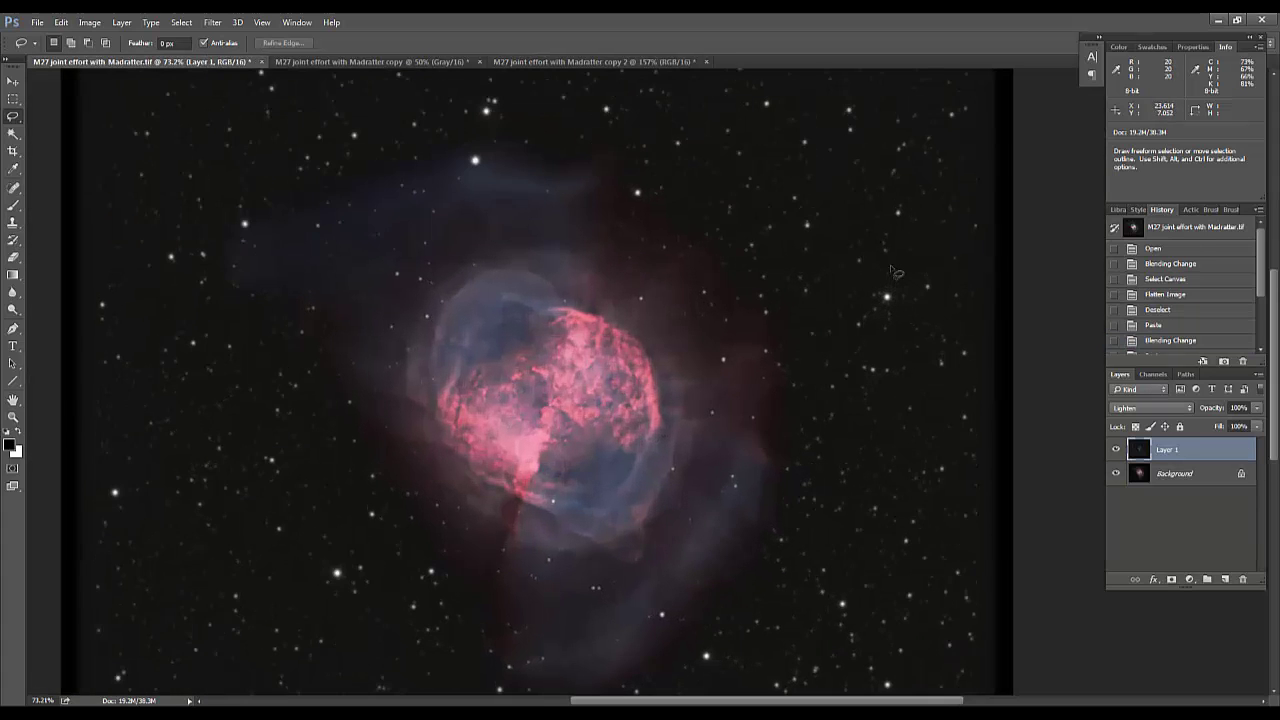
scroll(897, 272, "up", 3)
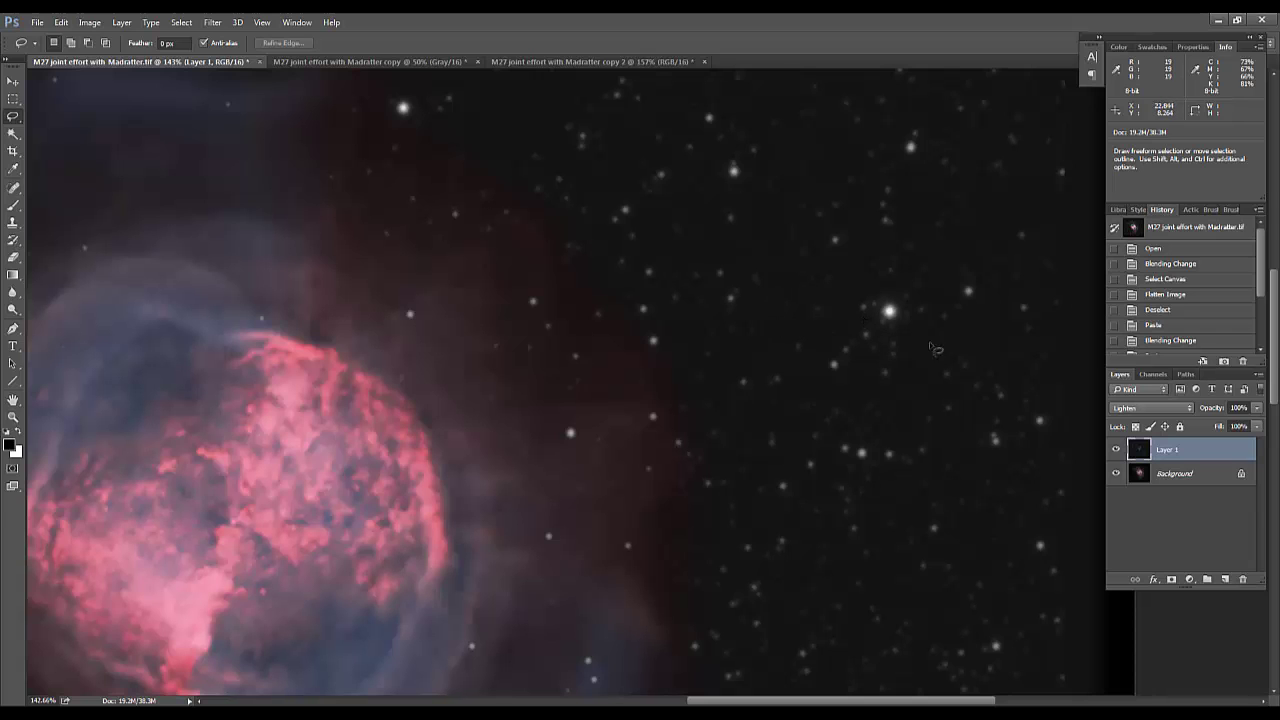
scroll(890, 318, "down", 3)
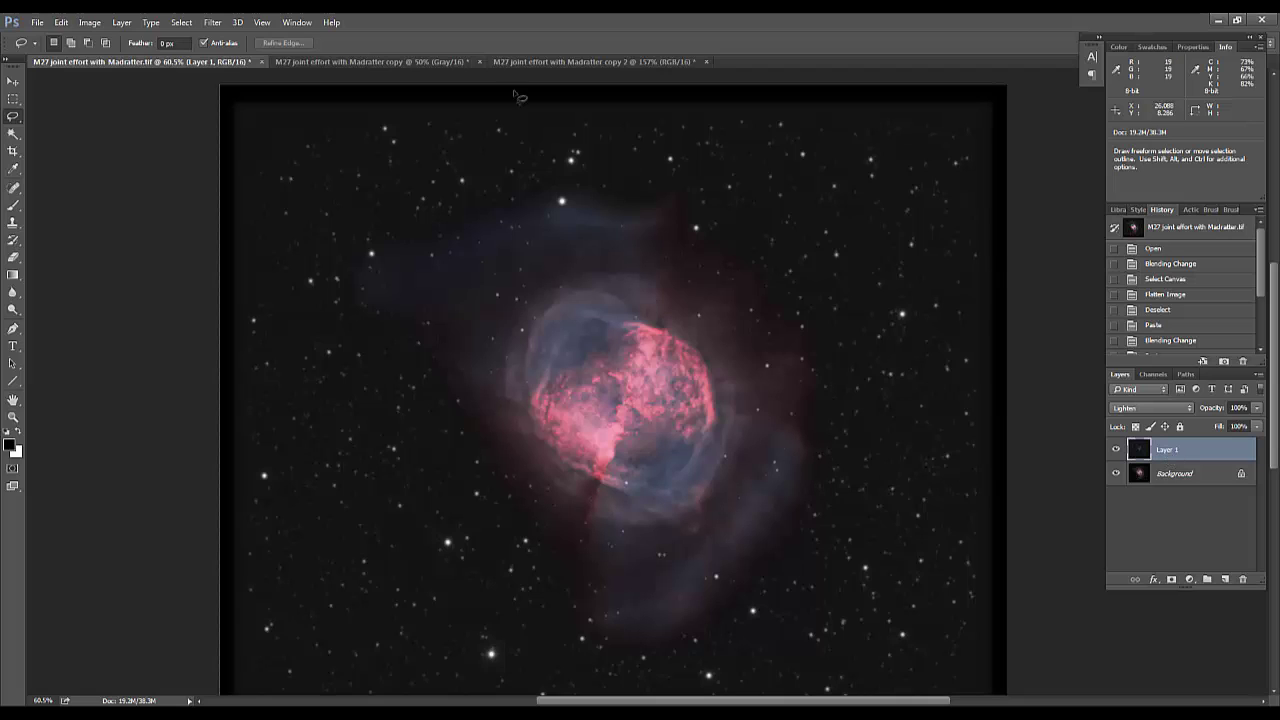
left_click(181, 22)
left_click(184, 40)
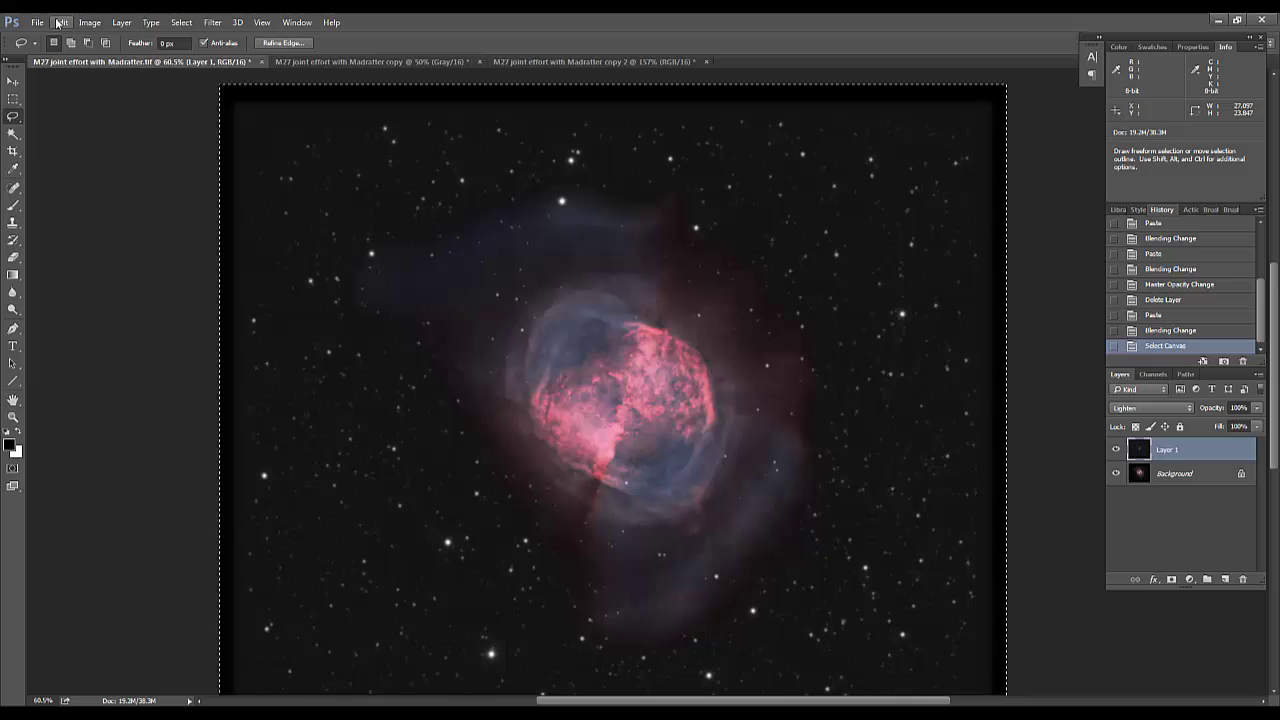
left_click(61, 22)
left_click(100, 130)
key("ctrl+v")
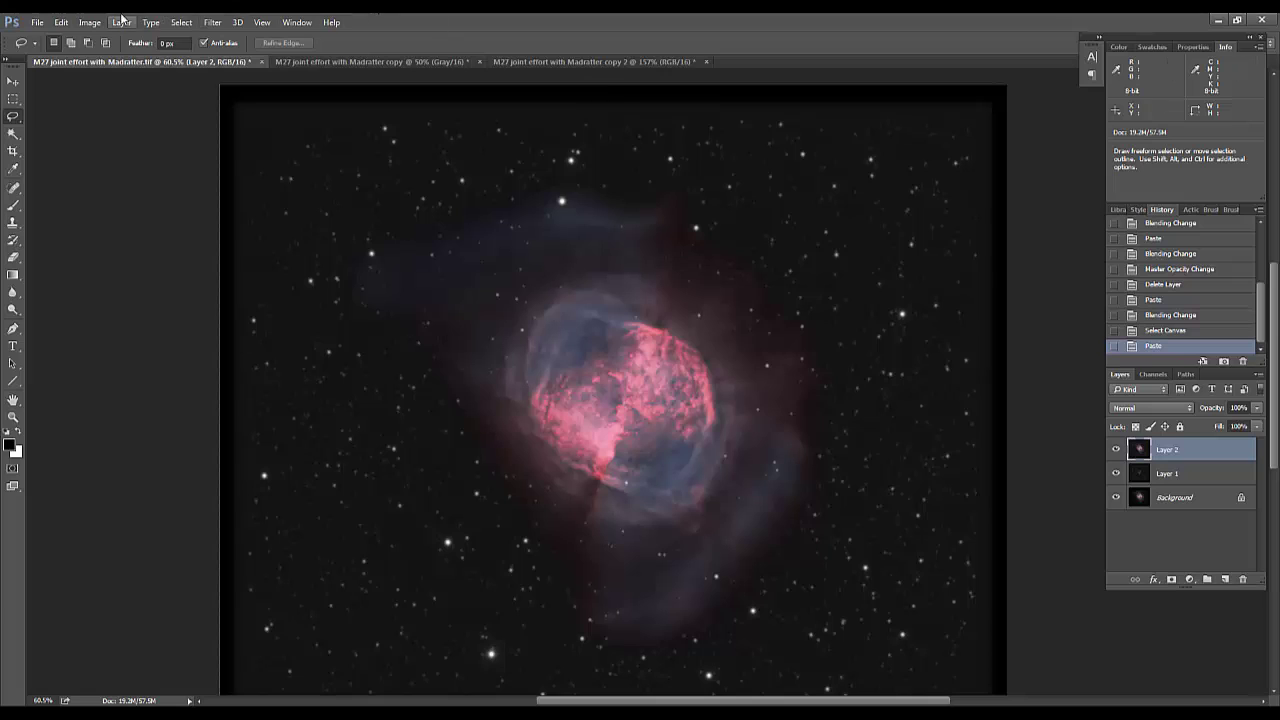
Apply a Selective Color adjustment to Layer 2, adding Black to the Whites range
left_click(90, 22)
mouse_move(137, 58)
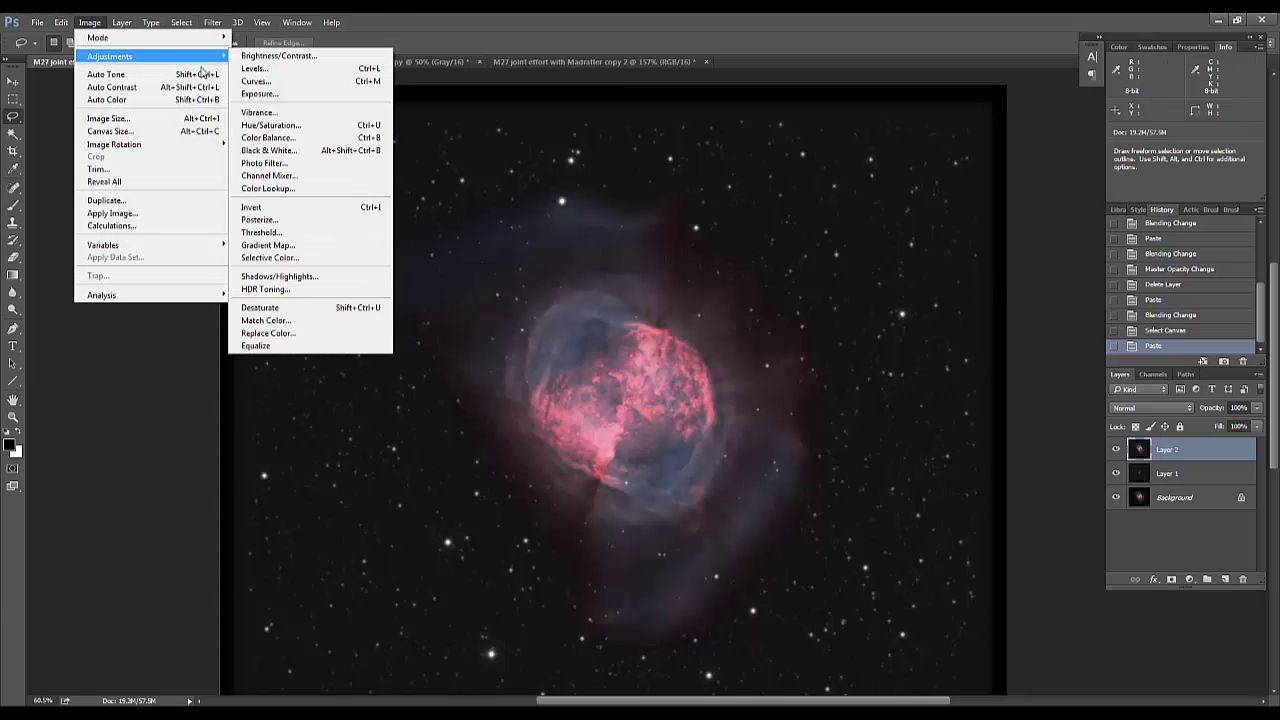
left_click(270, 258)
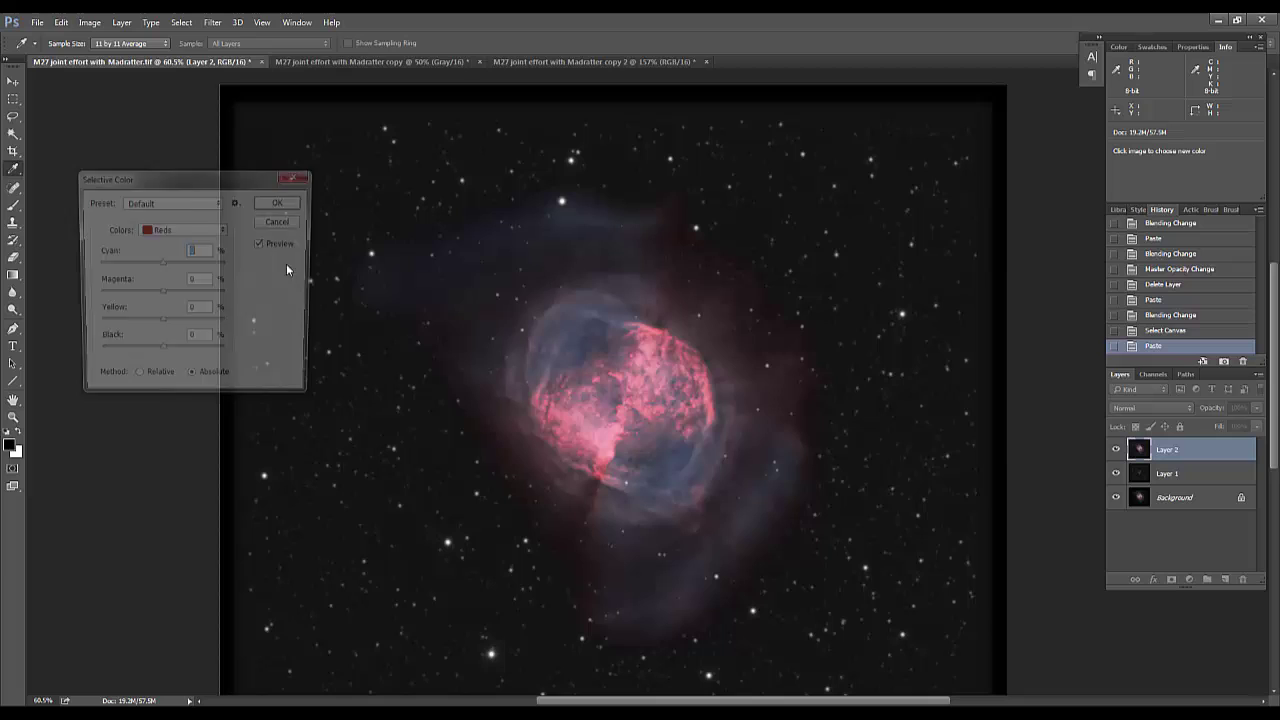
left_click(168, 232)
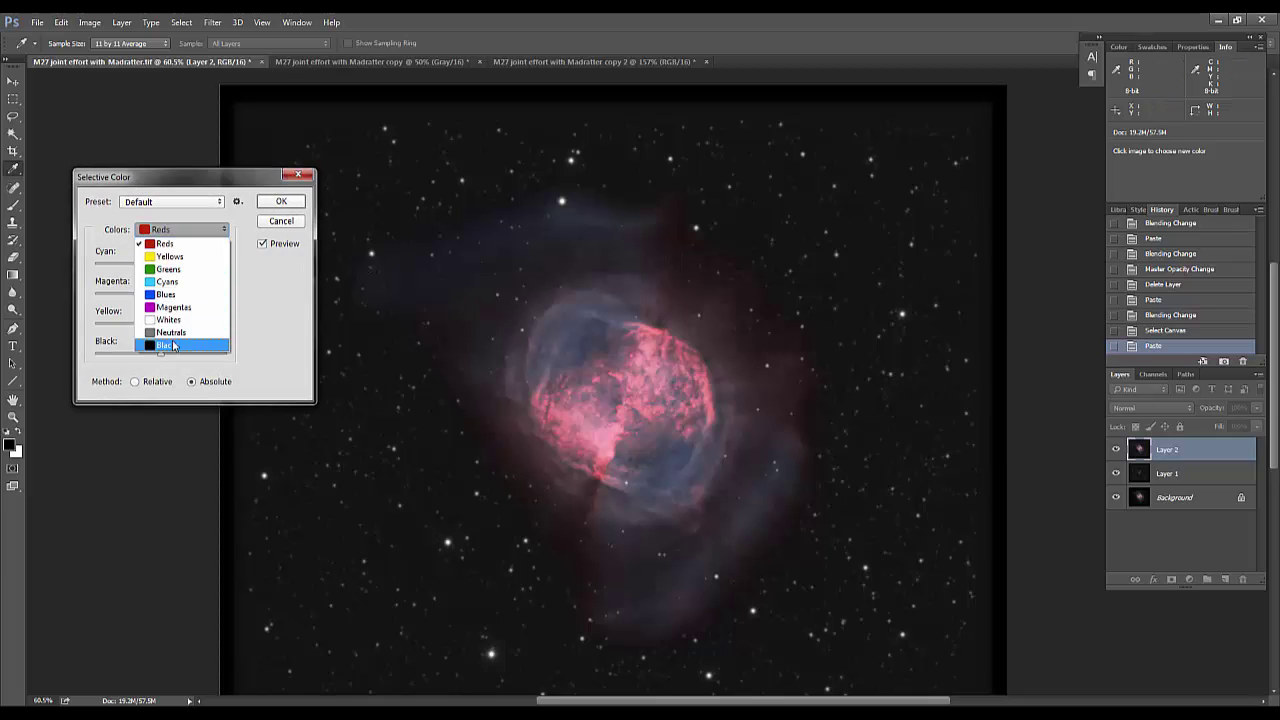
left_click(170, 320)
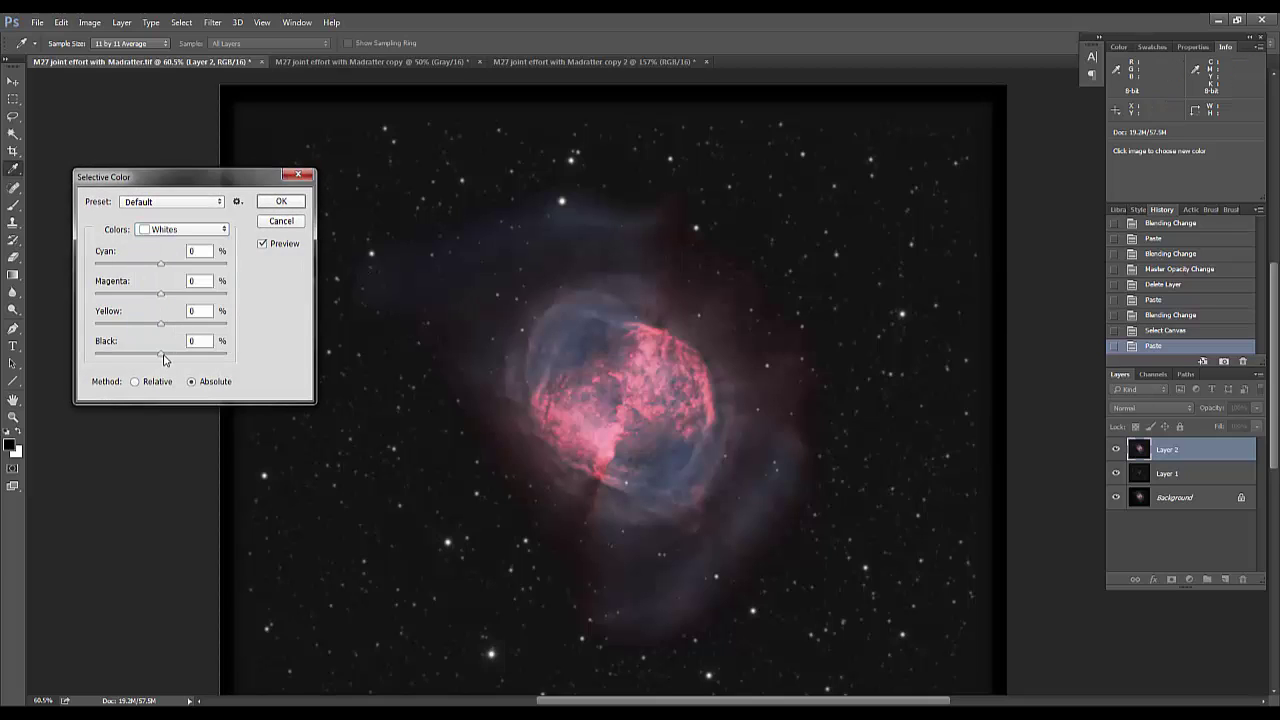
left_click_drag(160, 358, 277, 362)
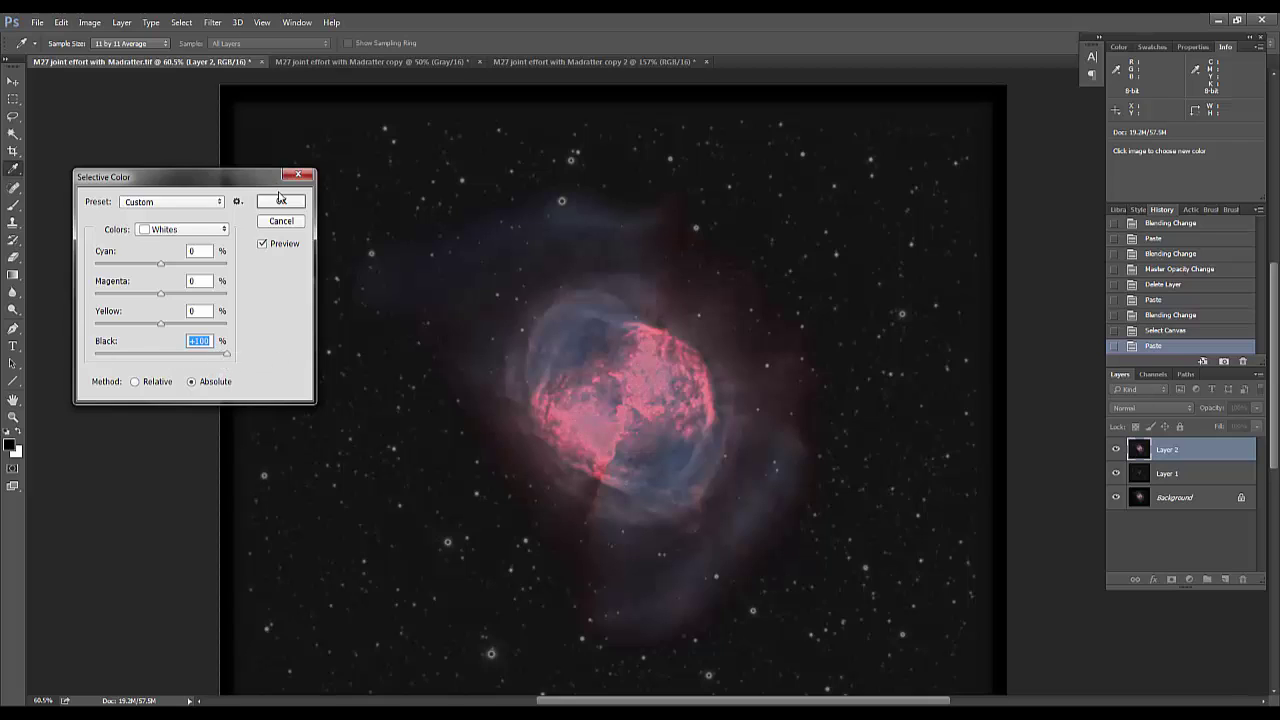
left_click(280, 199)
key("l")
Apply a second Selective Color pass with Whites Black at +100 and inspect the result
left_click(90, 22)
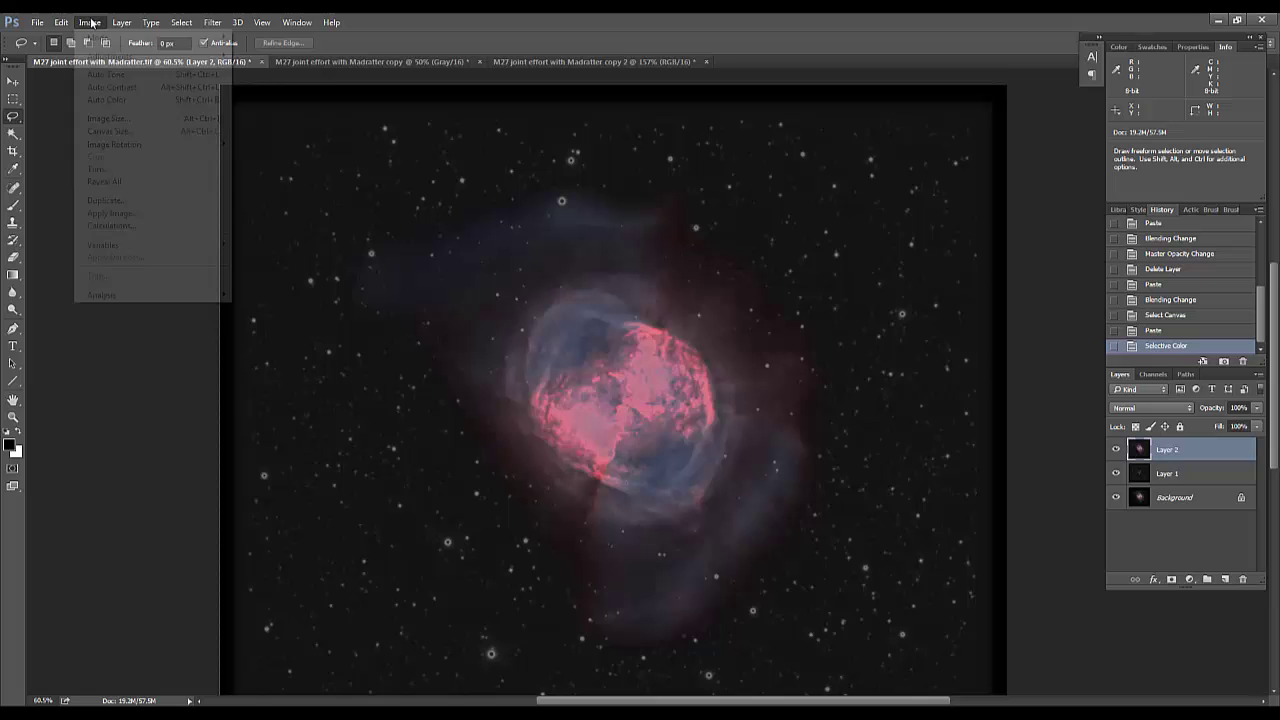
mouse_move(112, 57)
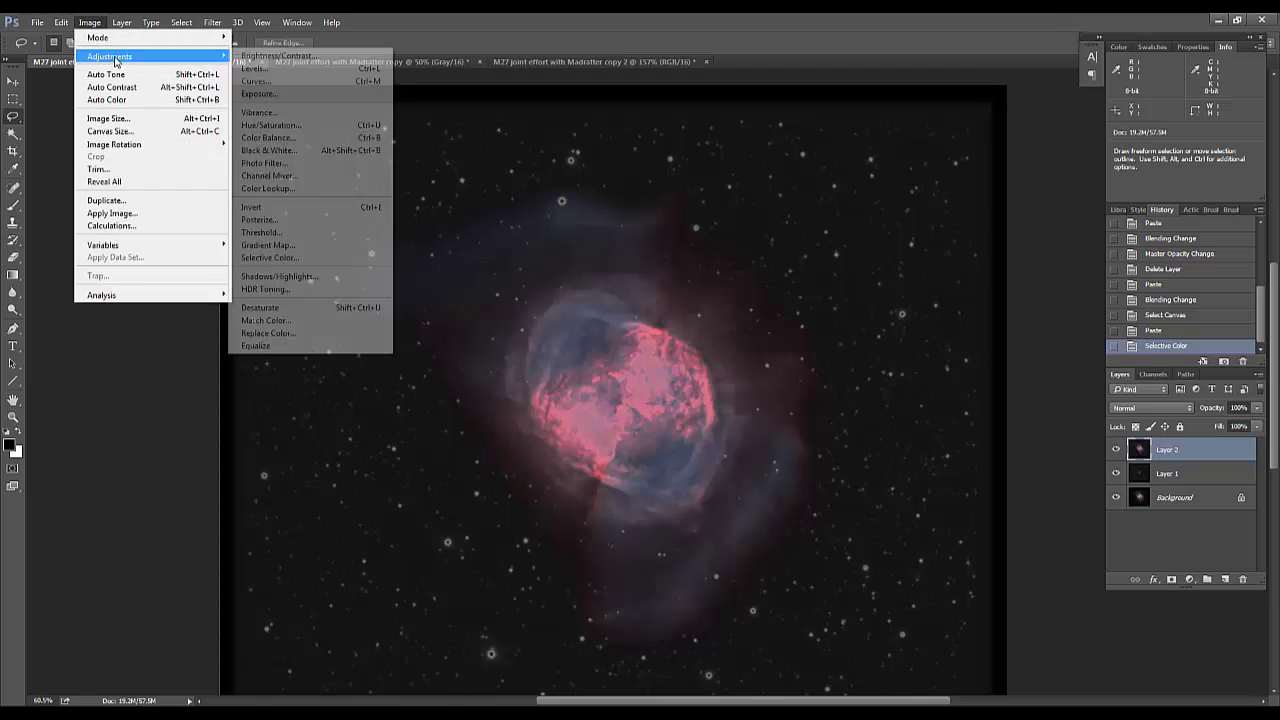
left_click(272, 257)
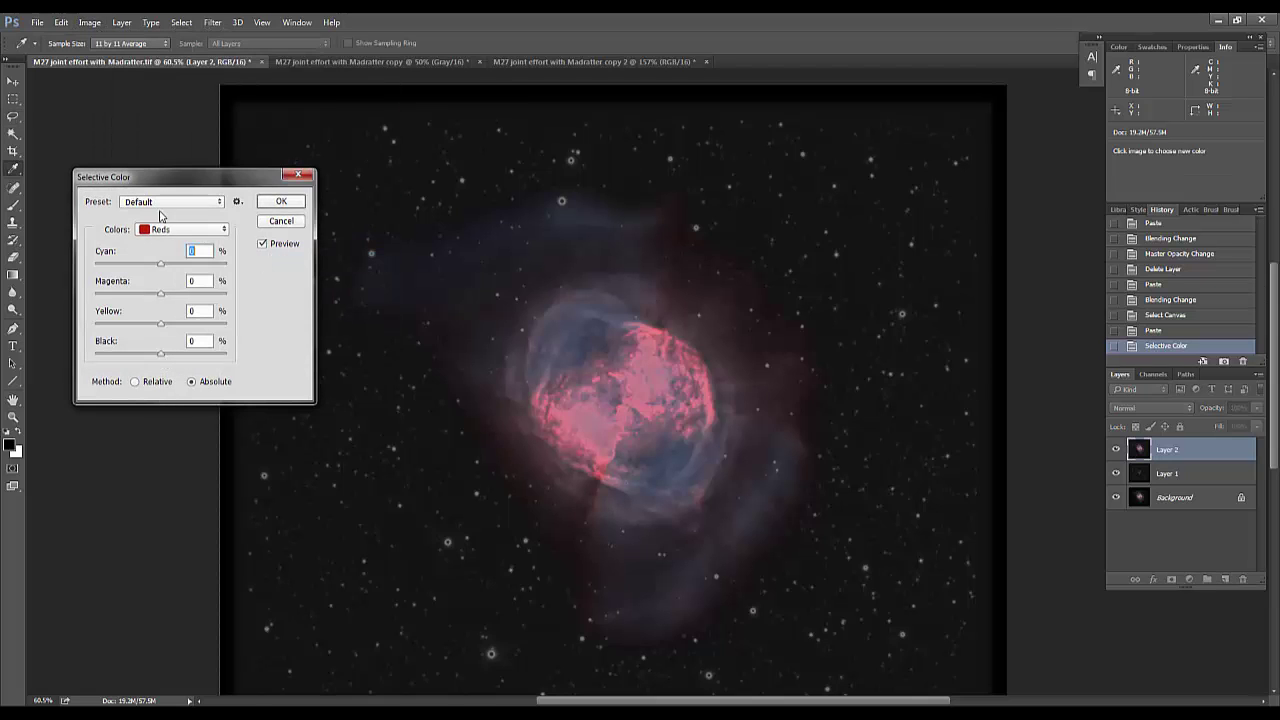
left_click(160, 229)
left_click(162, 345)
left_click_drag(160, 356, 288, 372)
left_click(279, 203)
scroll(730, 205, "up", 5)
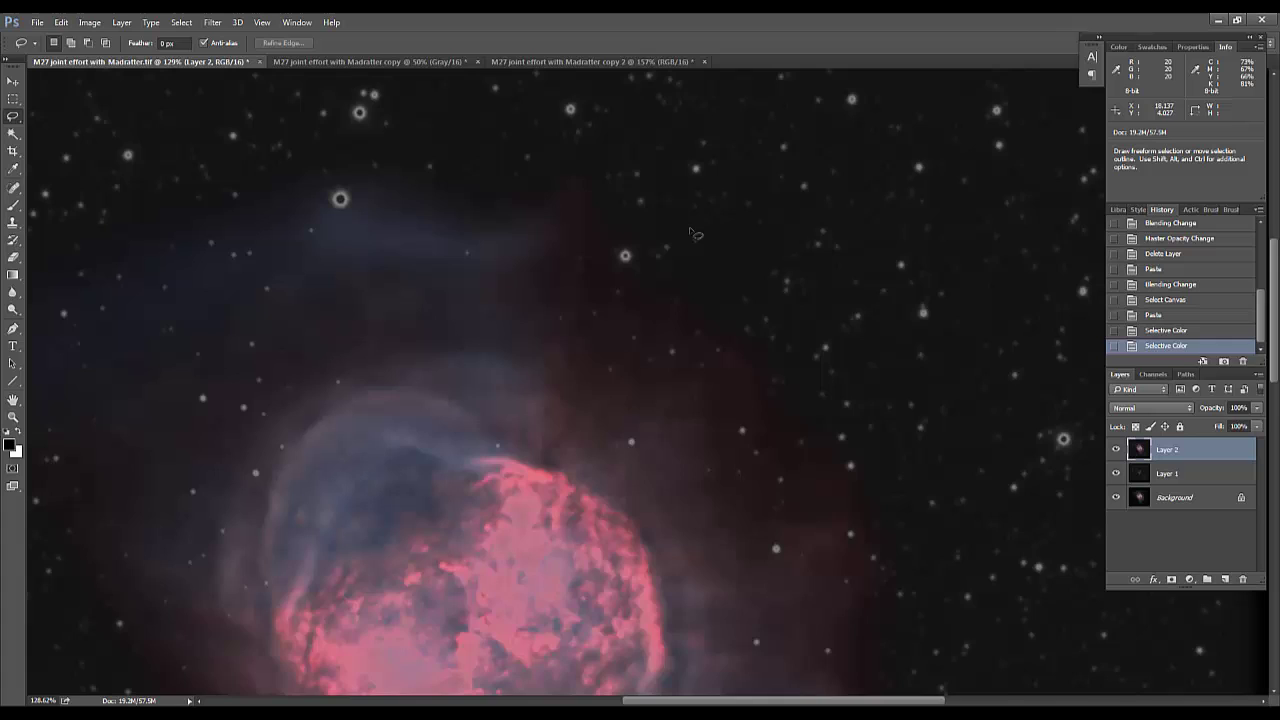
key("l")
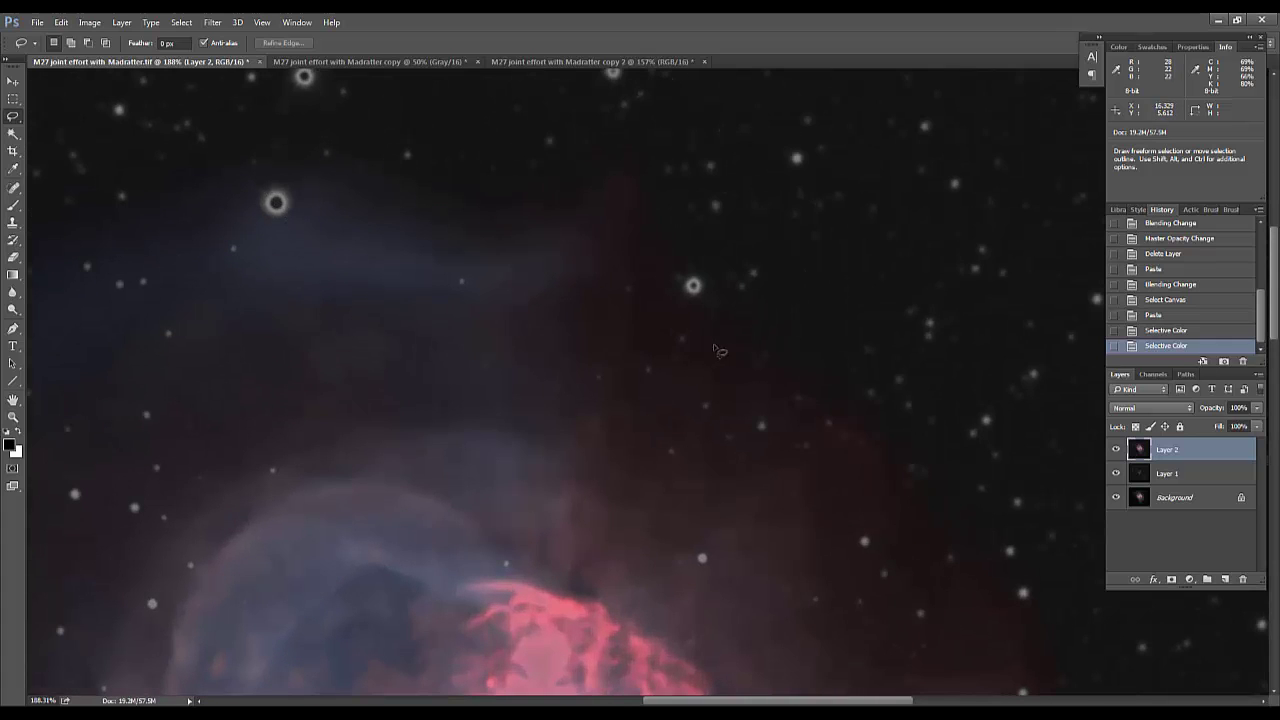
scroll(942, 322, "down", 2)
scroll(942, 322, "down", 3)
scroll(448, 316, "up", 4)
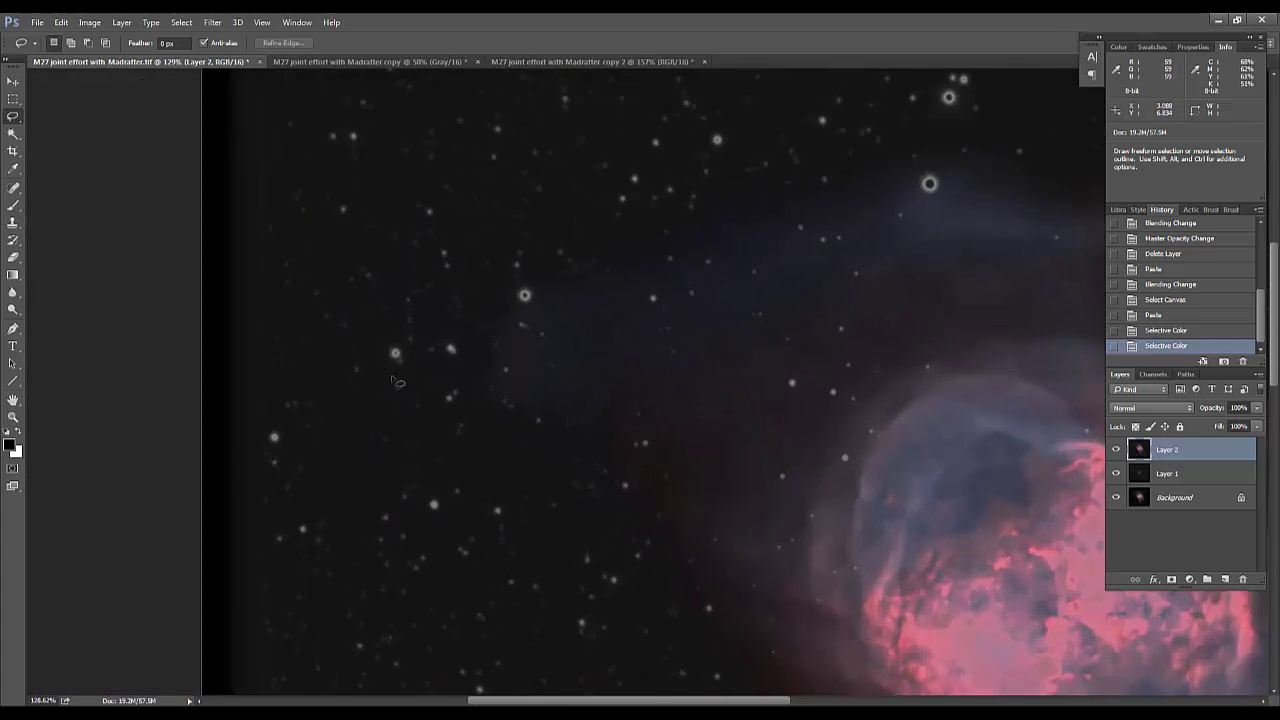
scroll(551, 510, "down", 4)
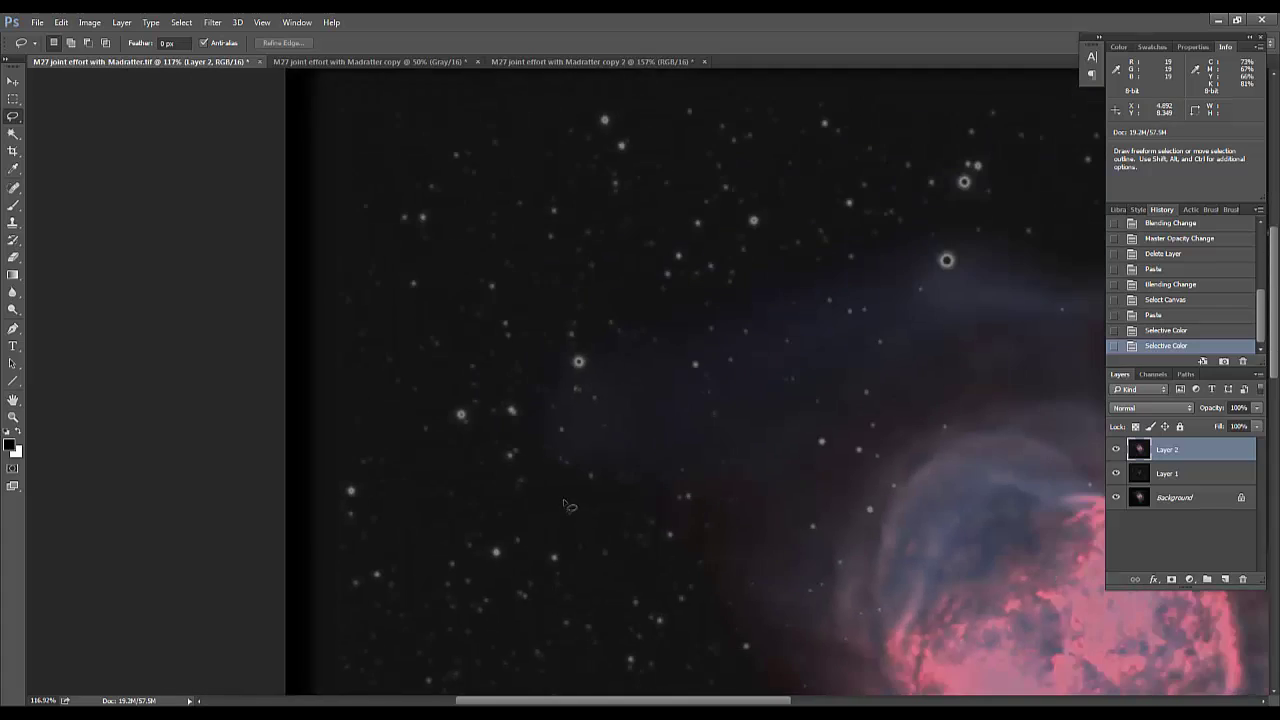
Revert copy 2 to its Duplicate Image state, then paste it into the main document as Layer 3
left_click(375, 66)
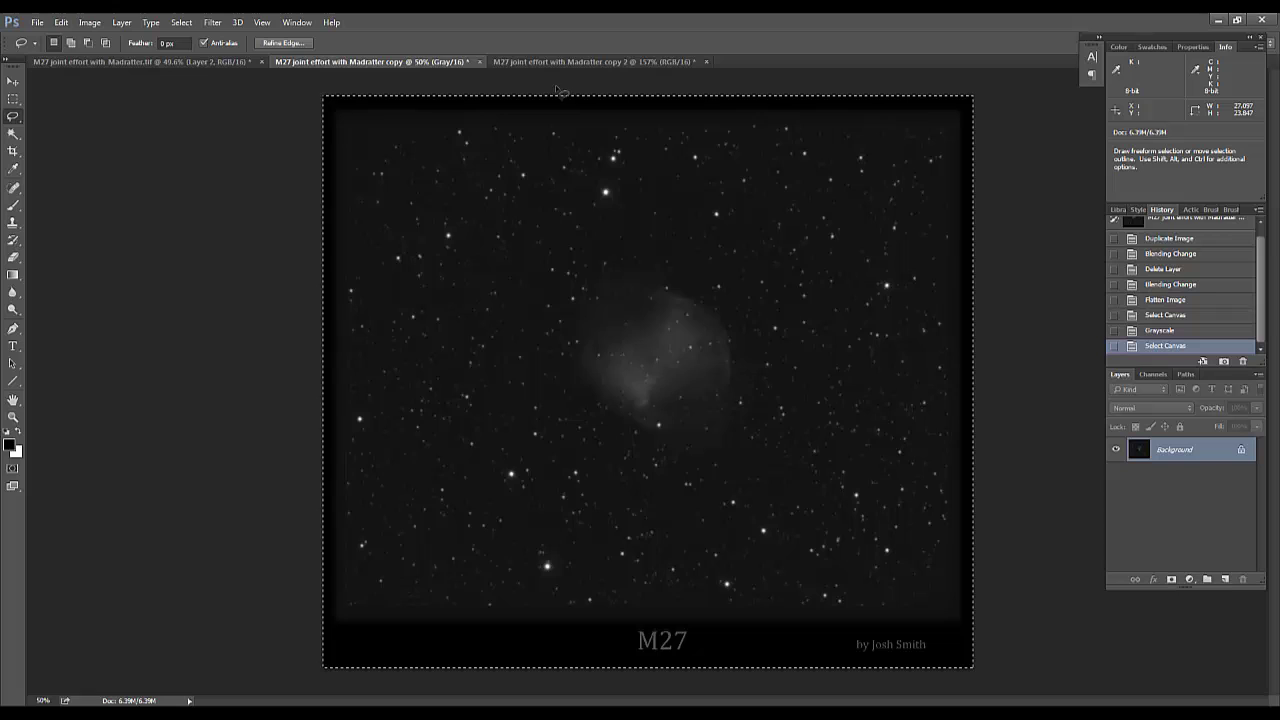
left_click(564, 62)
scroll(980, 422, "down", 3)
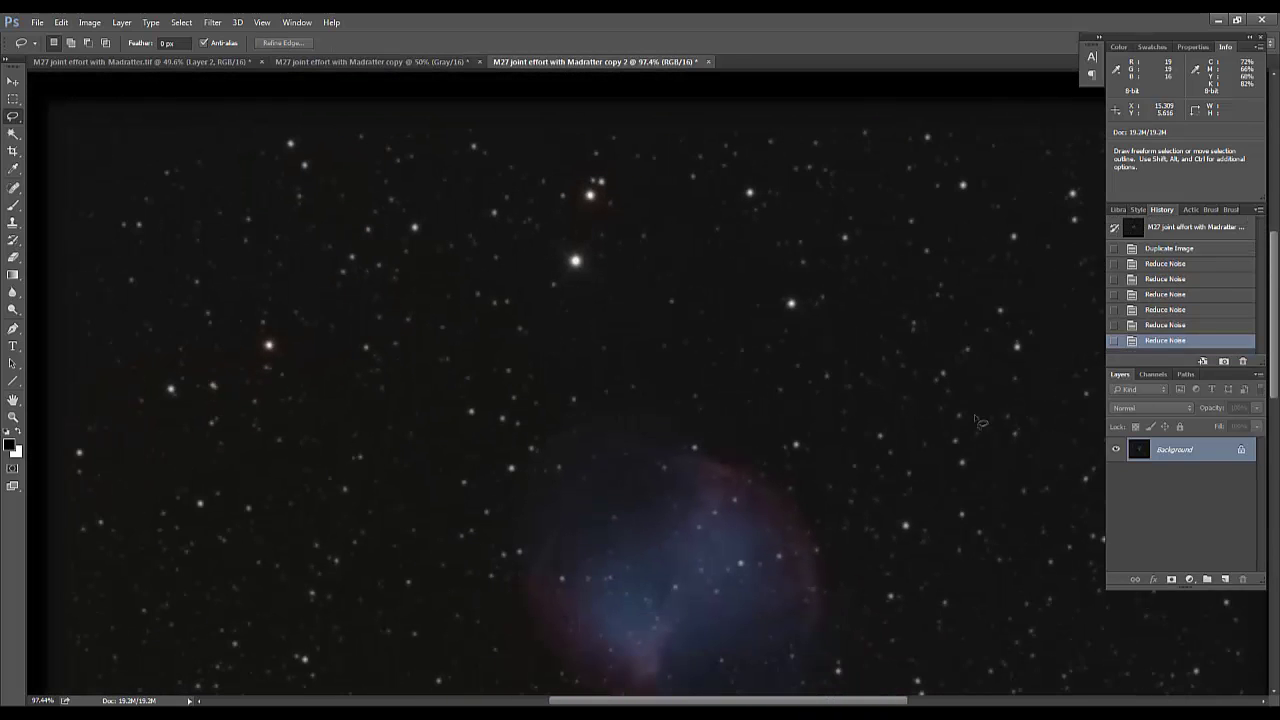
left_click(1180, 250)
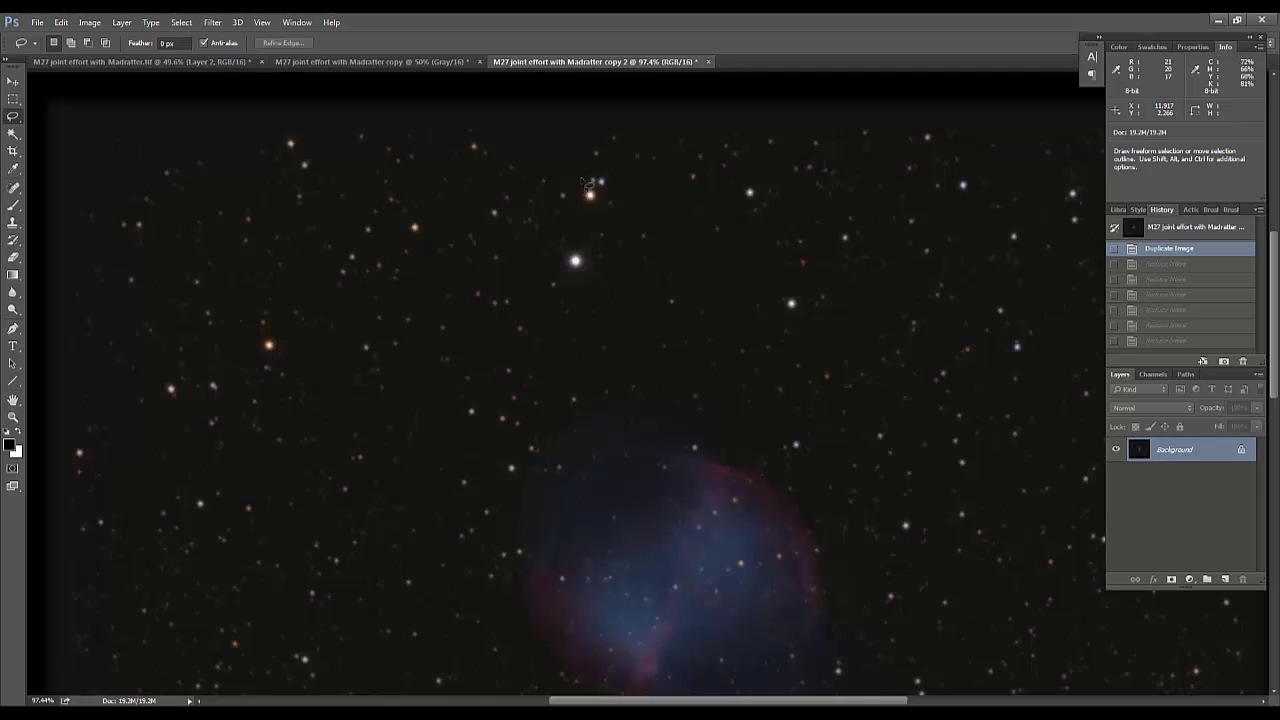
scroll(612, 202, "up", 3)
scroll(716, 330, "down", 4)
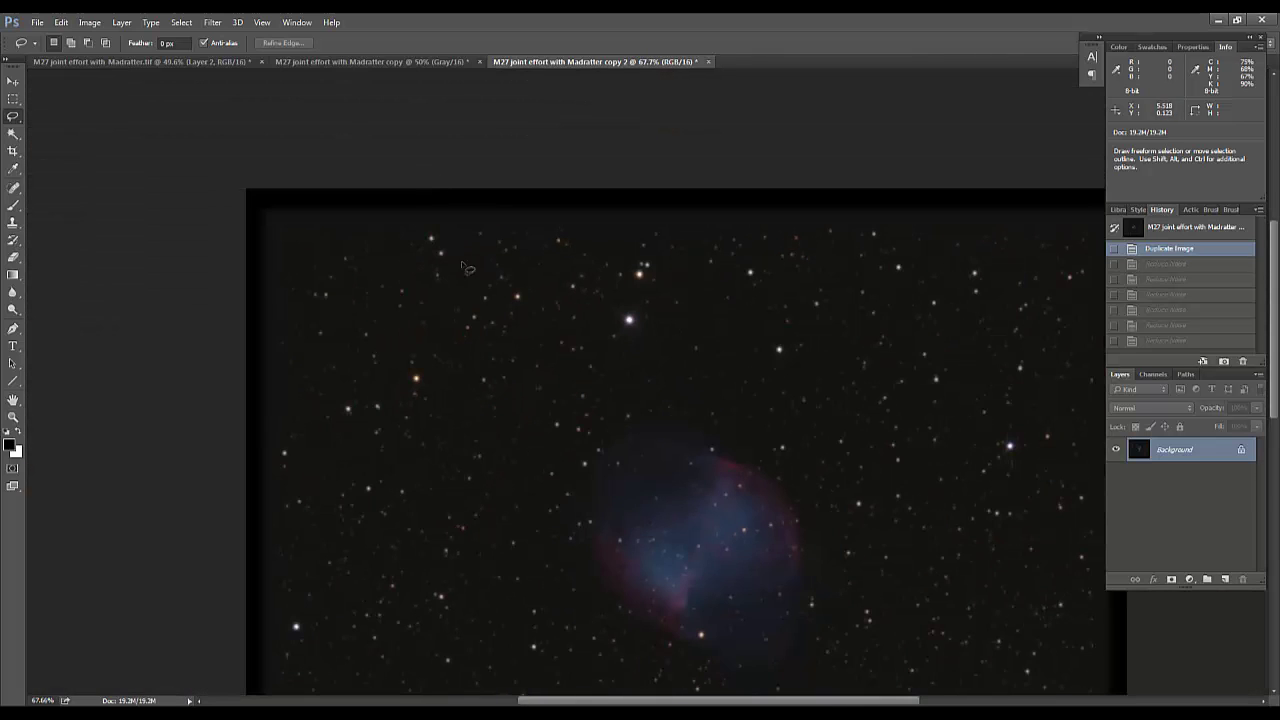
key("ctrl+a")
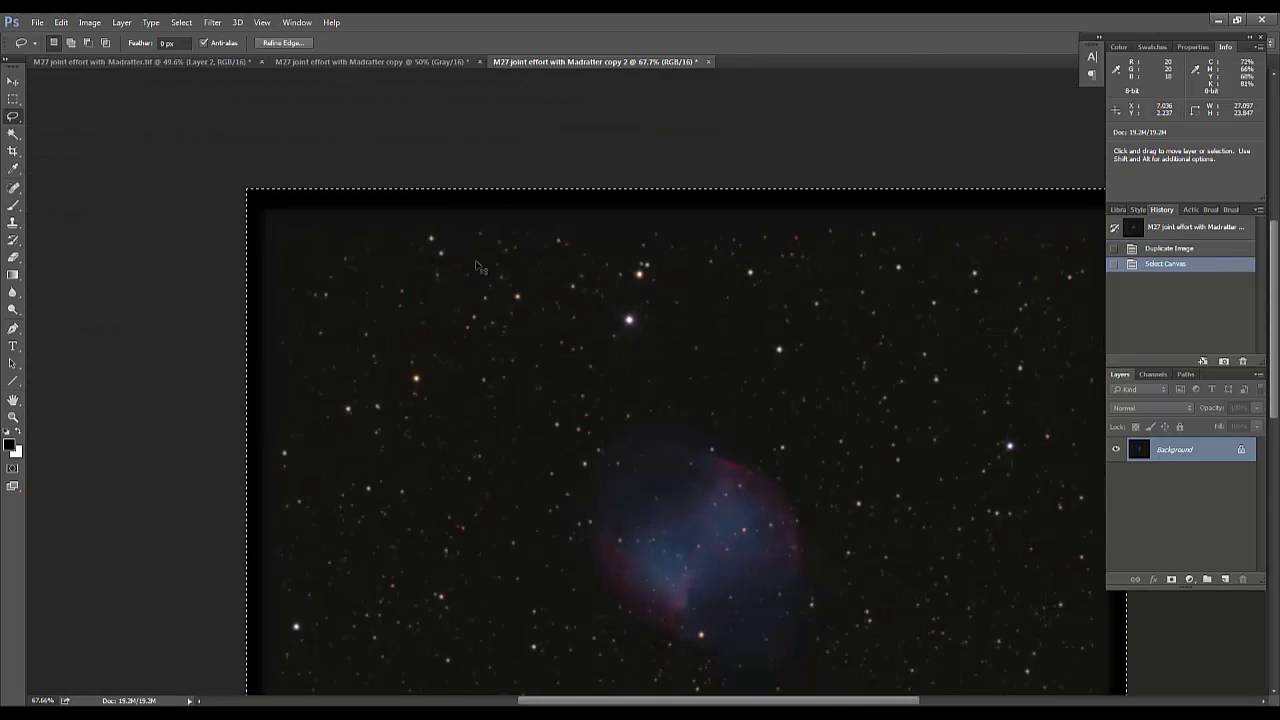
left_click(226, 61)
scroll(748, 392, "up", 2)
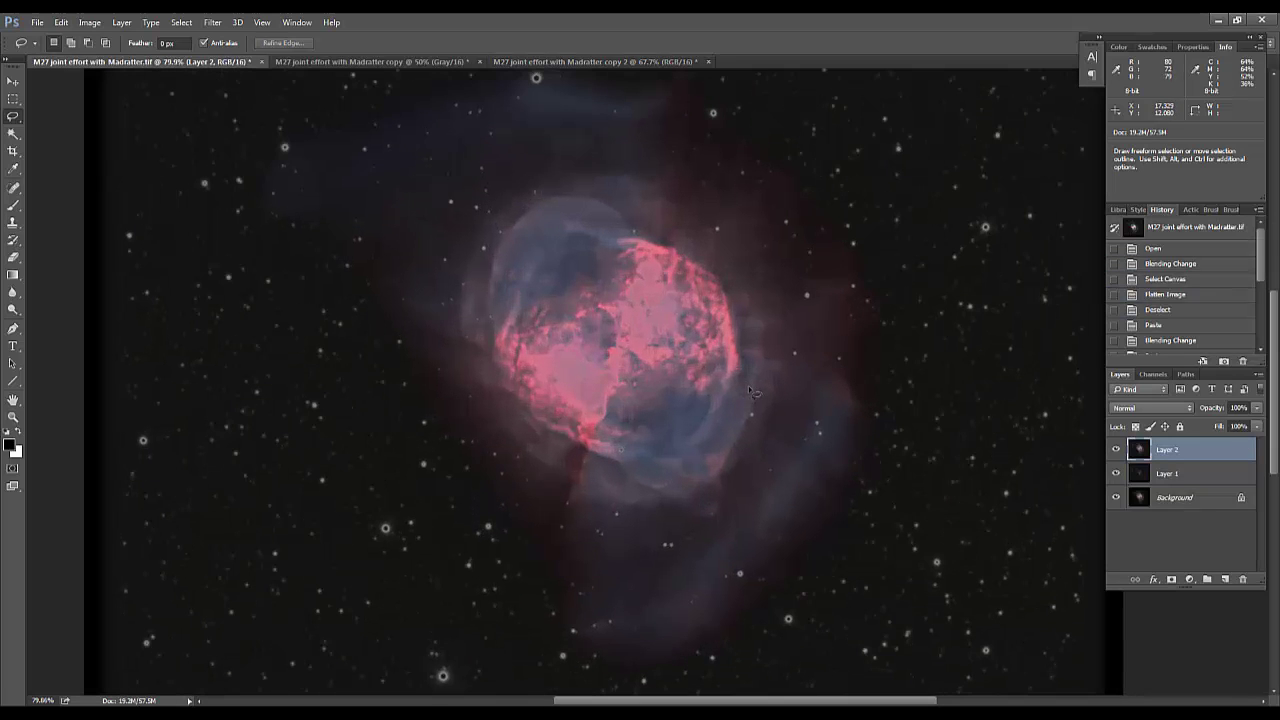
key("ctrl+v")
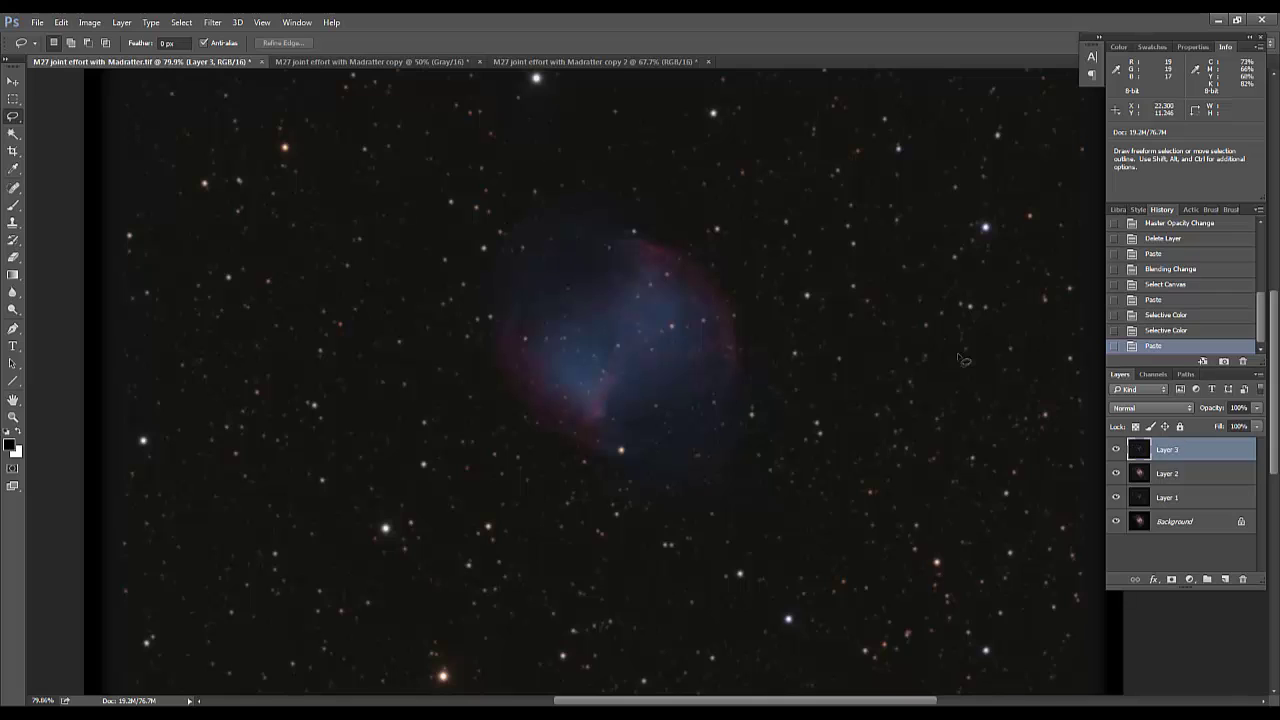
Set Layer 3's blend mode to Lighten
left_click(1150, 408)
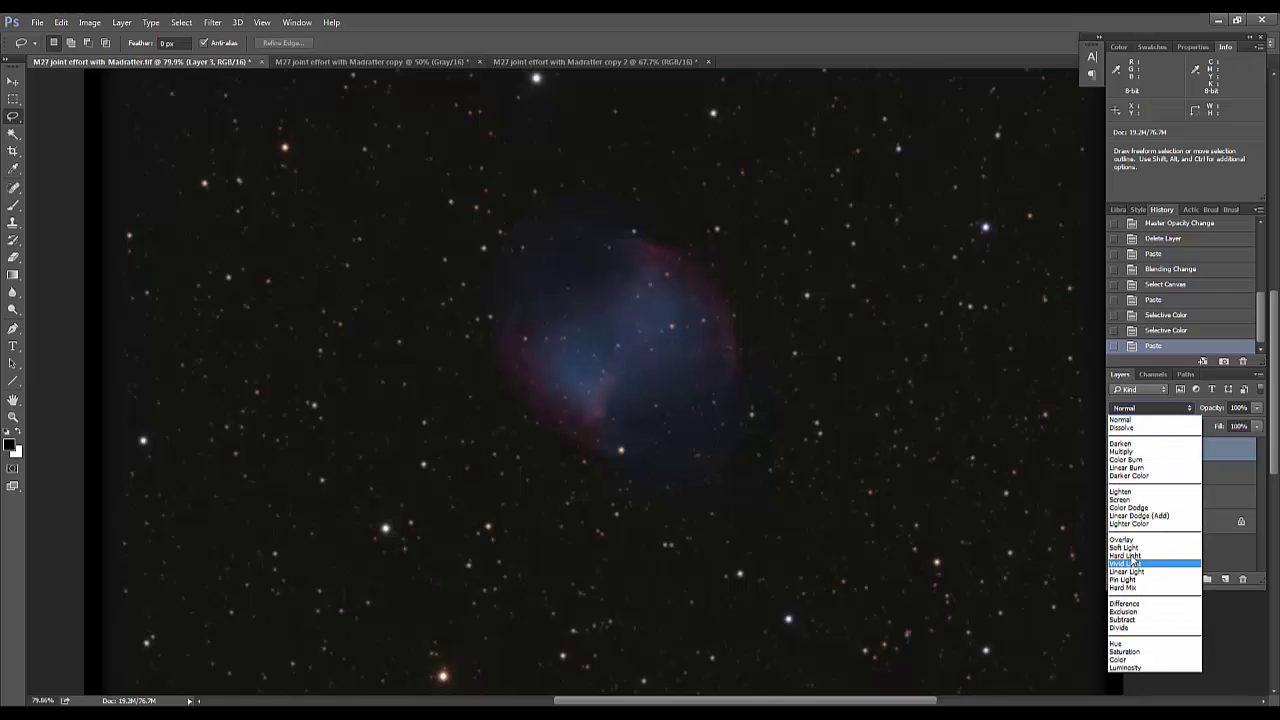
left_click(1122, 491)
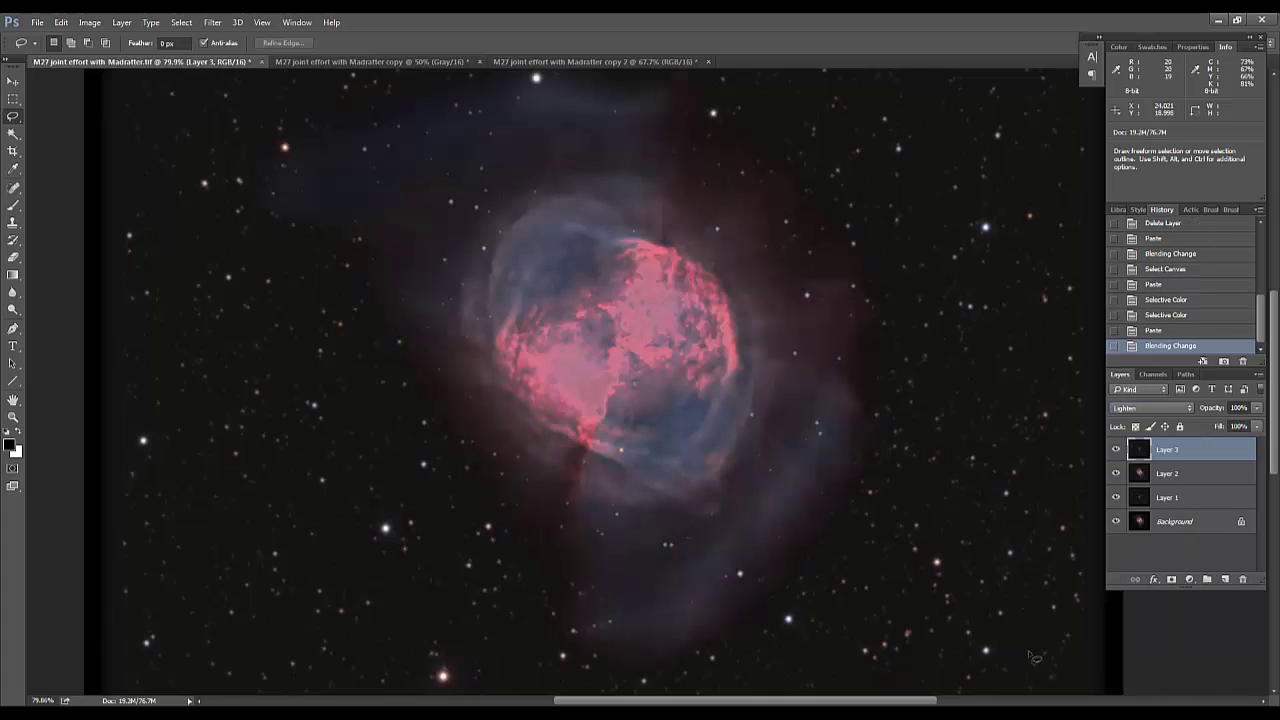
scroll(1035, 657, "up", 5)
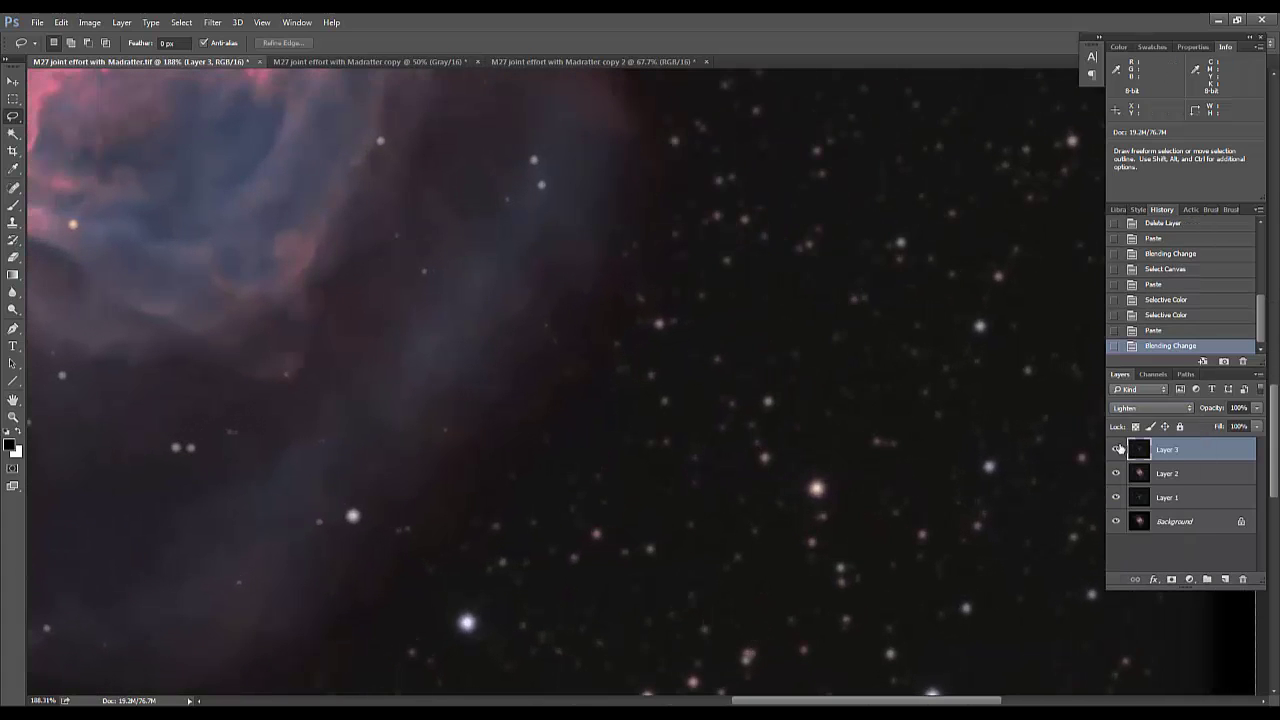
Toggle Layer 3's visibility to compare before and after, then fit the image on screen
left_click(1118, 450)
left_click(1118, 450)
left_click(1118, 450)
left_click(1118, 450)
left_click(1118, 450)
left_click(1118, 450)
left_click(1118, 450)
left_click(1118, 450)
left_click(1118, 450)
left_click(1118, 450)
key("ctrl+0")
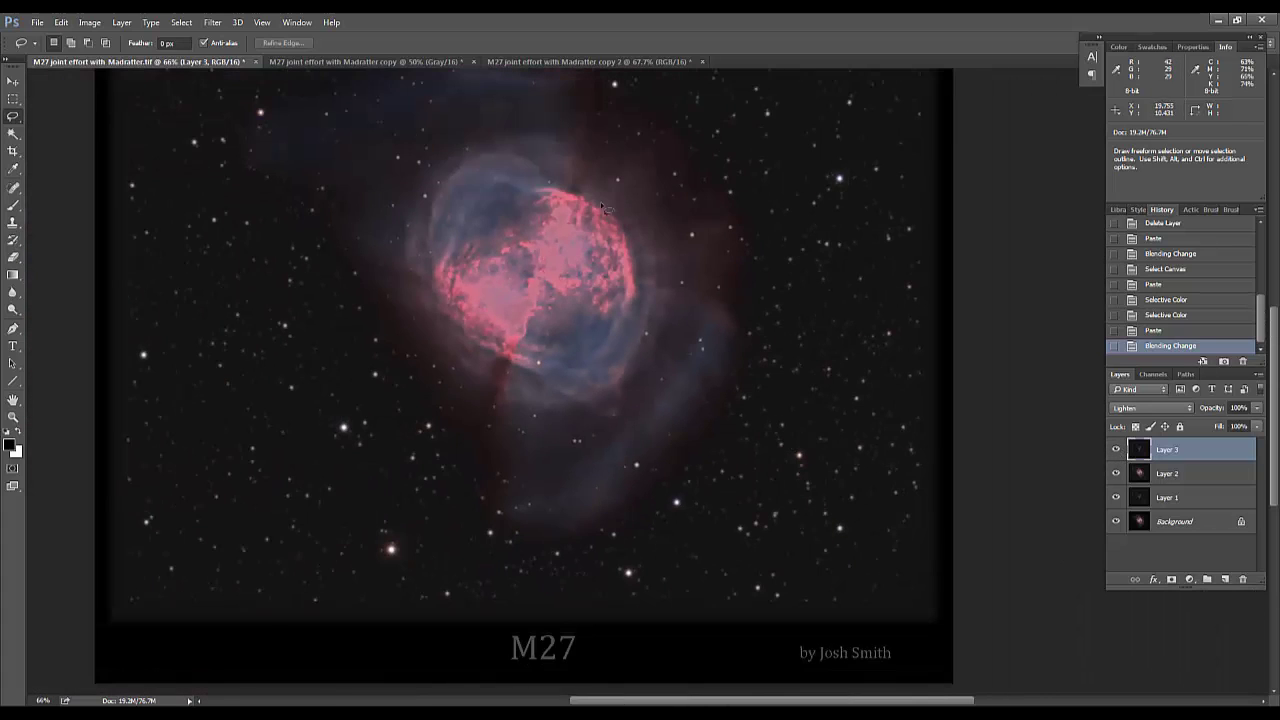
left_click_drag(603, 207, 728, 413)
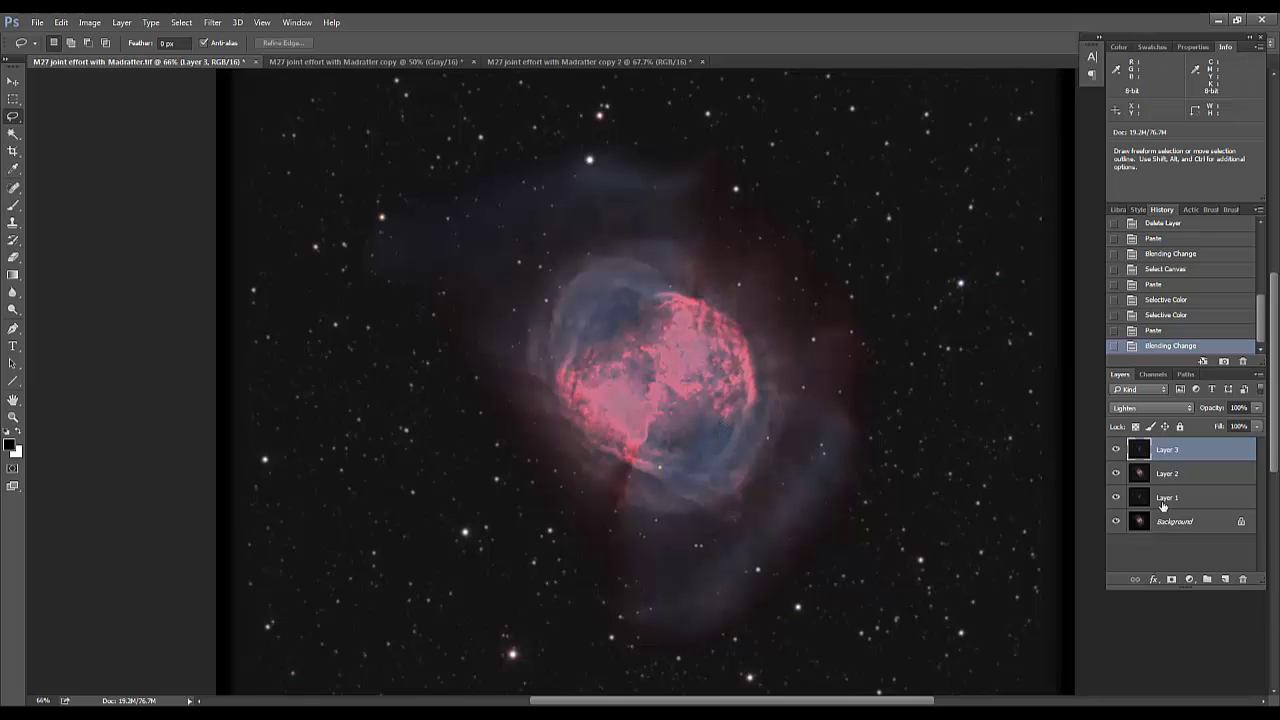
Put a Background copy on top, masked to the lassoed nebula core with a 50 px feather
left_click_drag(1166, 523, 1225, 579)
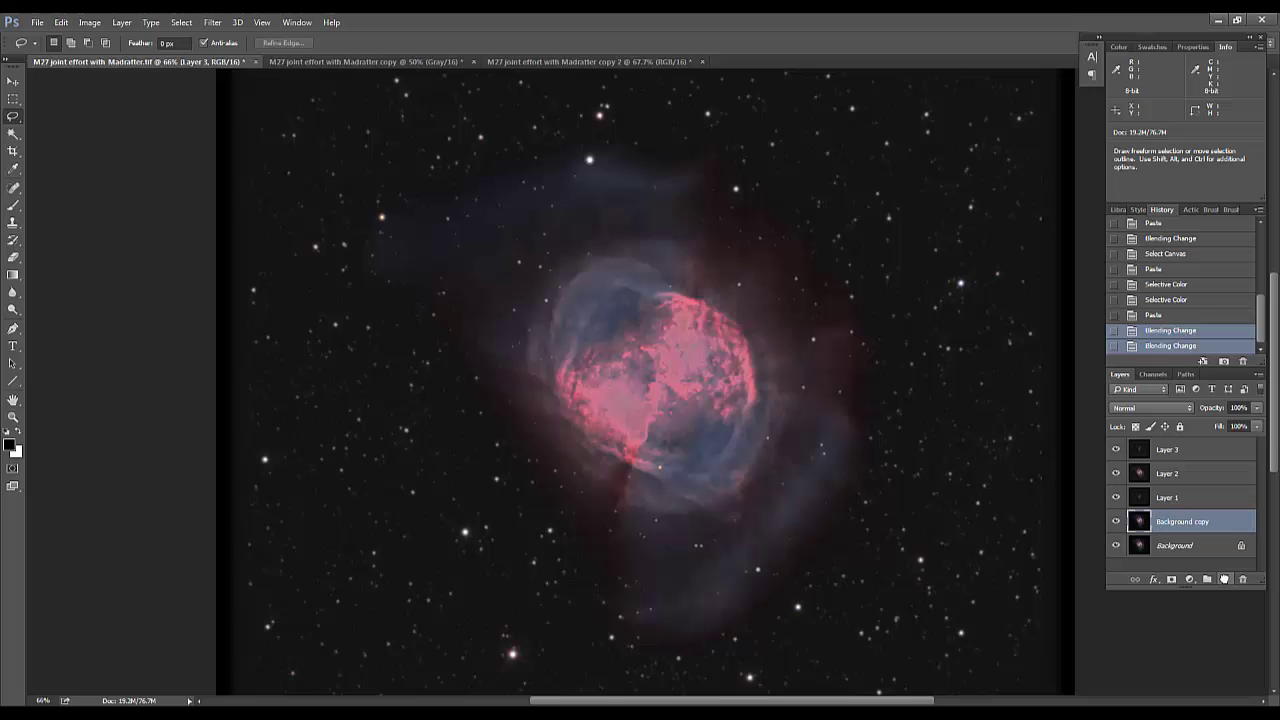
left_click_drag(1179, 525, 1181, 447)
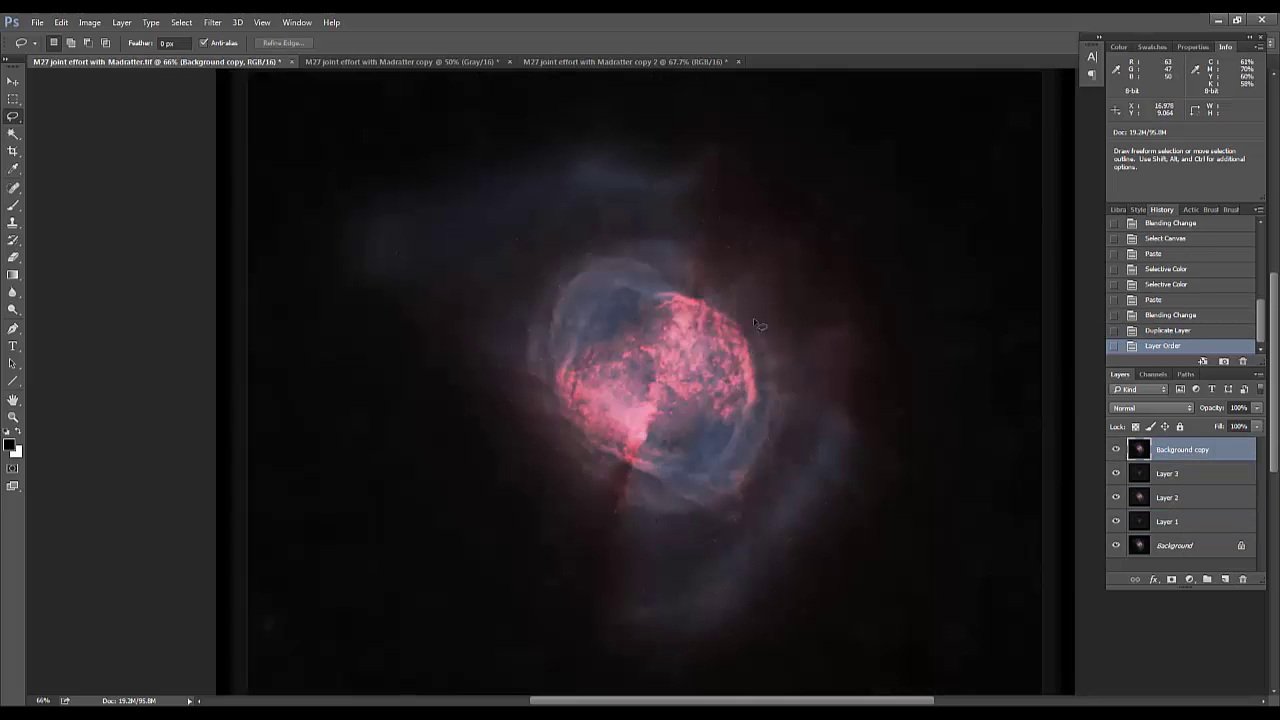
left_click_drag(751, 327, 657, 266)
mouse_move(557, 370)
left_mouse_down()
mouse_move(588, 465)
mouse_move(659, 512)
mouse_move(694, 513)
mouse_move(740, 499)
mouse_move(778, 405)
mouse_move(748, 318)
left_mouse_up()
right_click(680, 324)
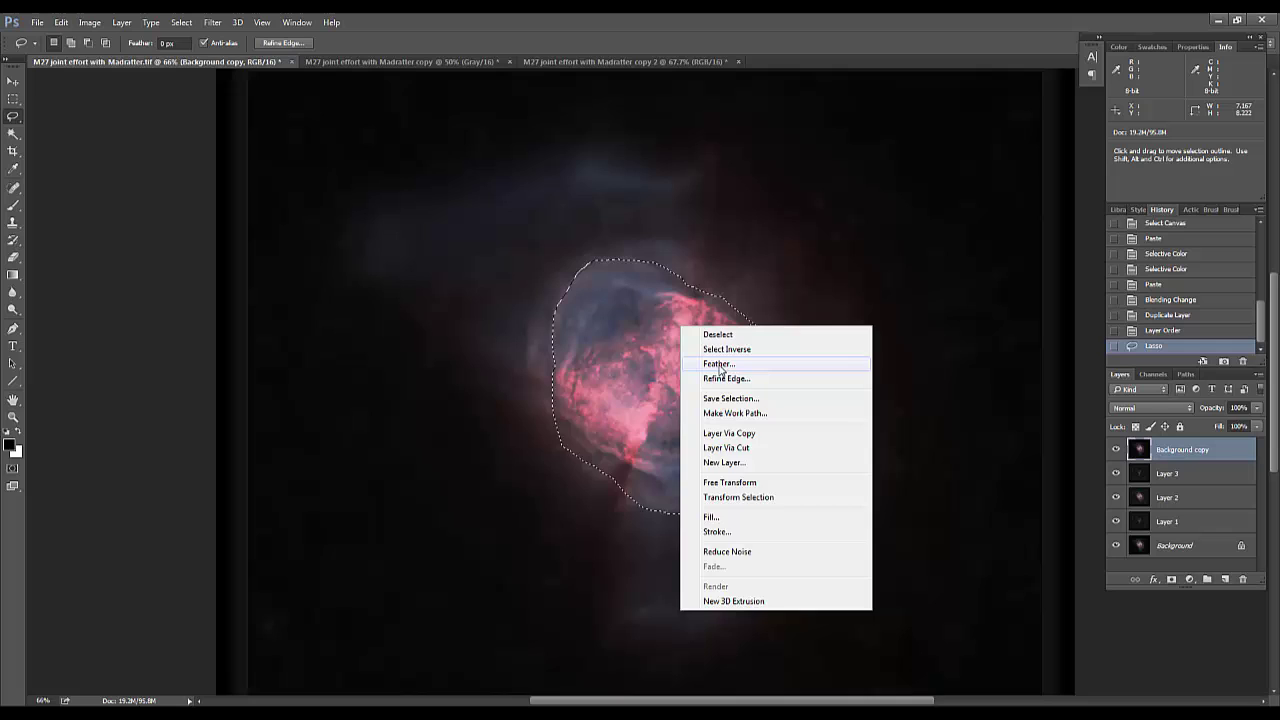
left_click(717, 366)
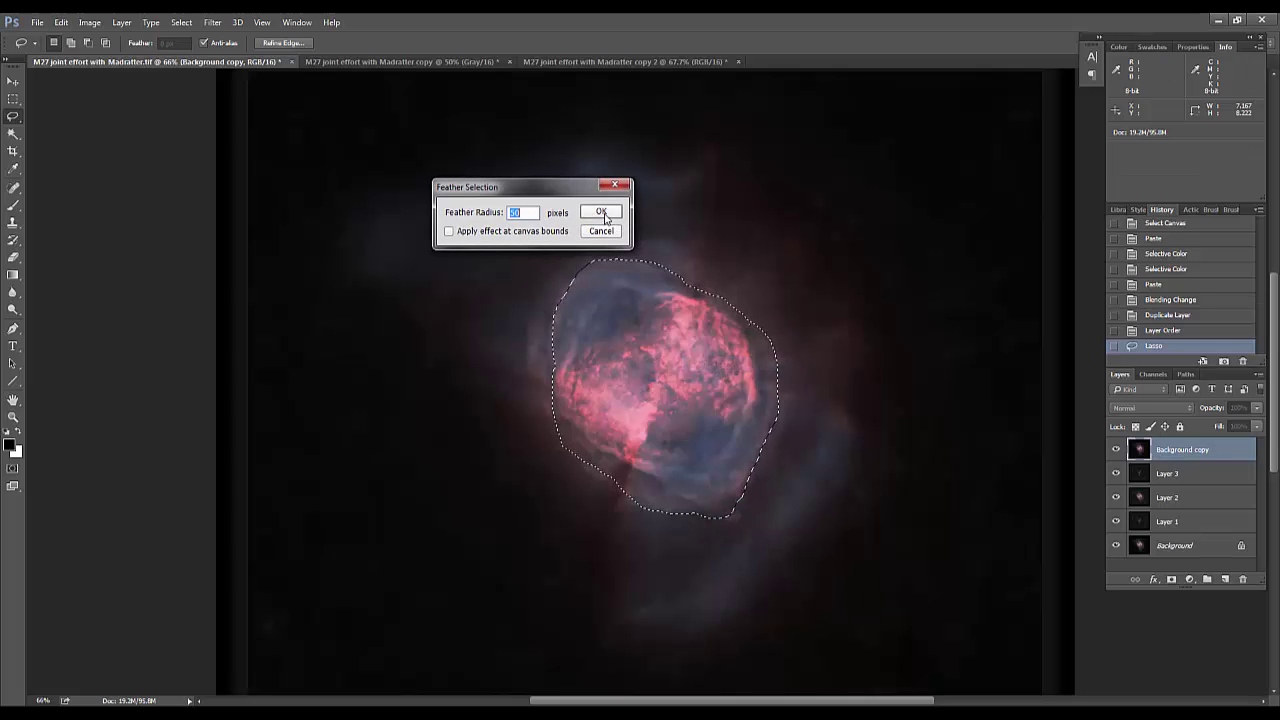
left_click(600, 213)
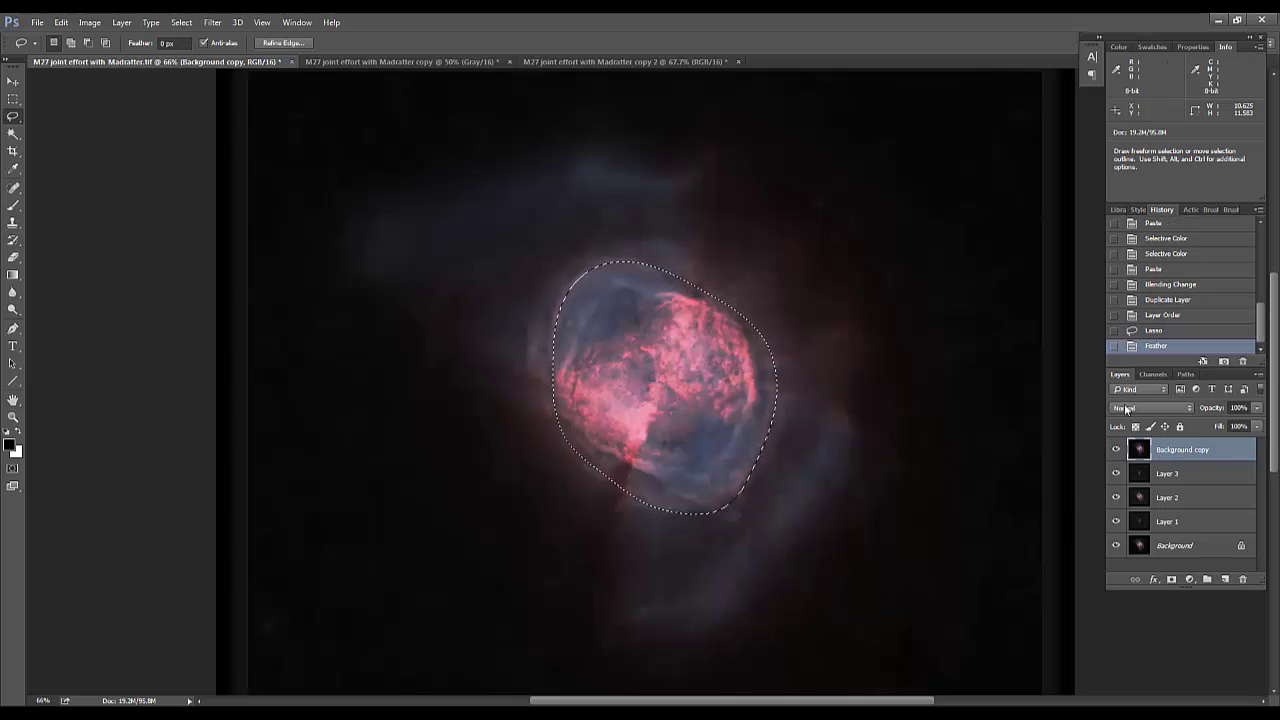
left_click(1172, 580)
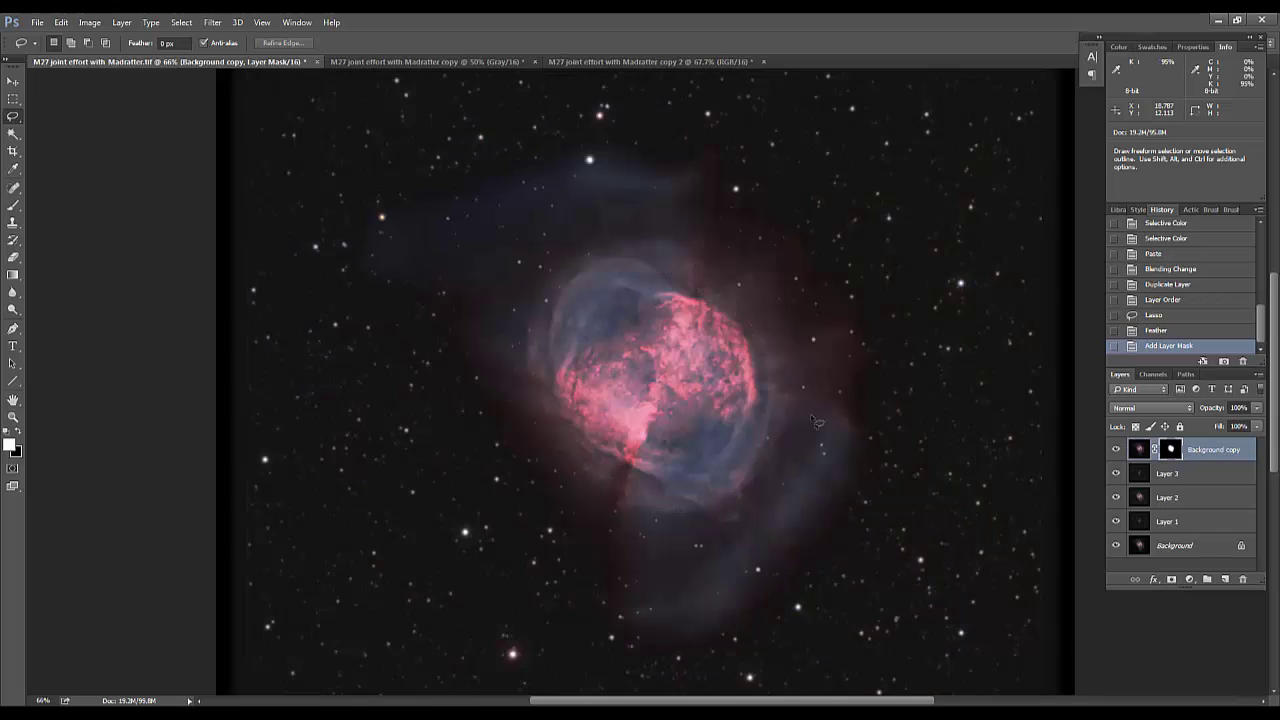
key("ctrl+0")
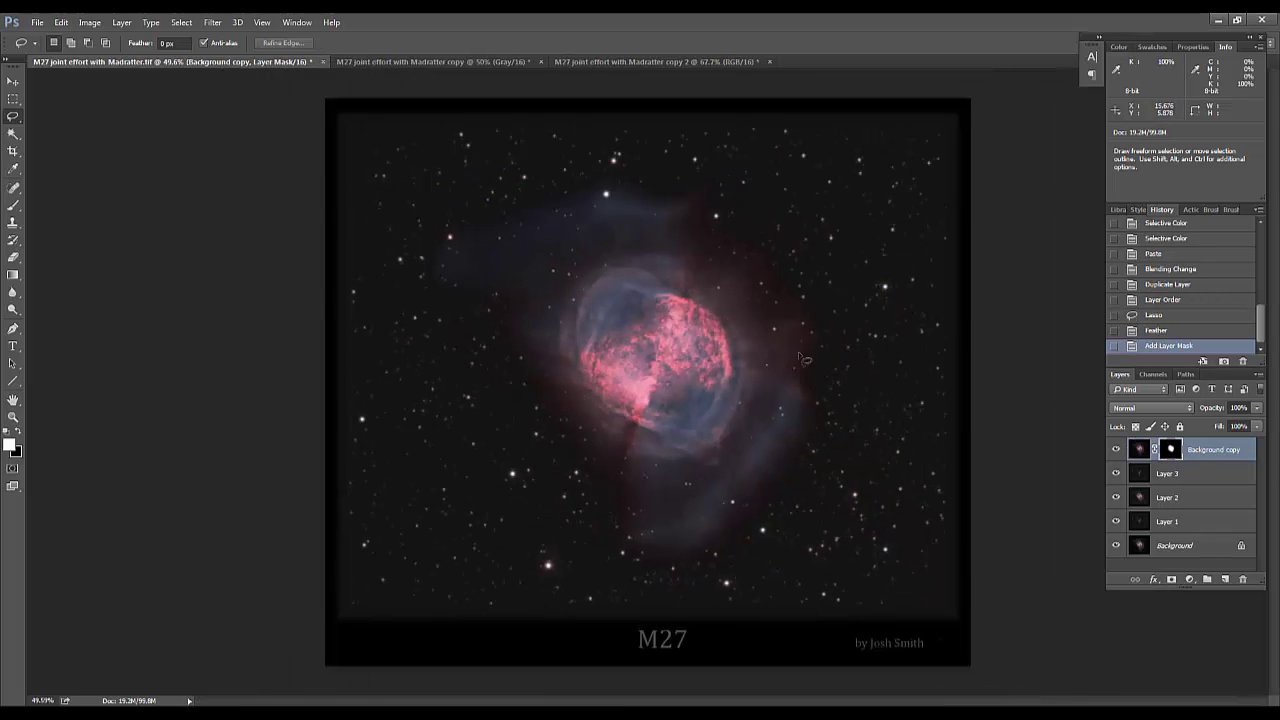